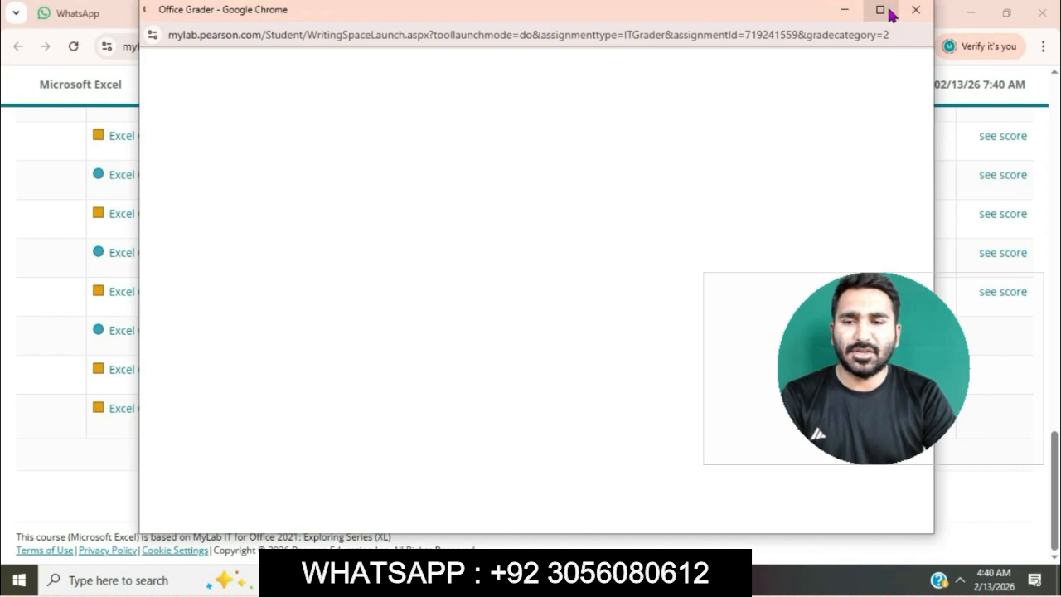
# Step: Download all starting materials for the Insurance Claims project and open the instructions document in Word for editing
pyautogui.click(888, 9)
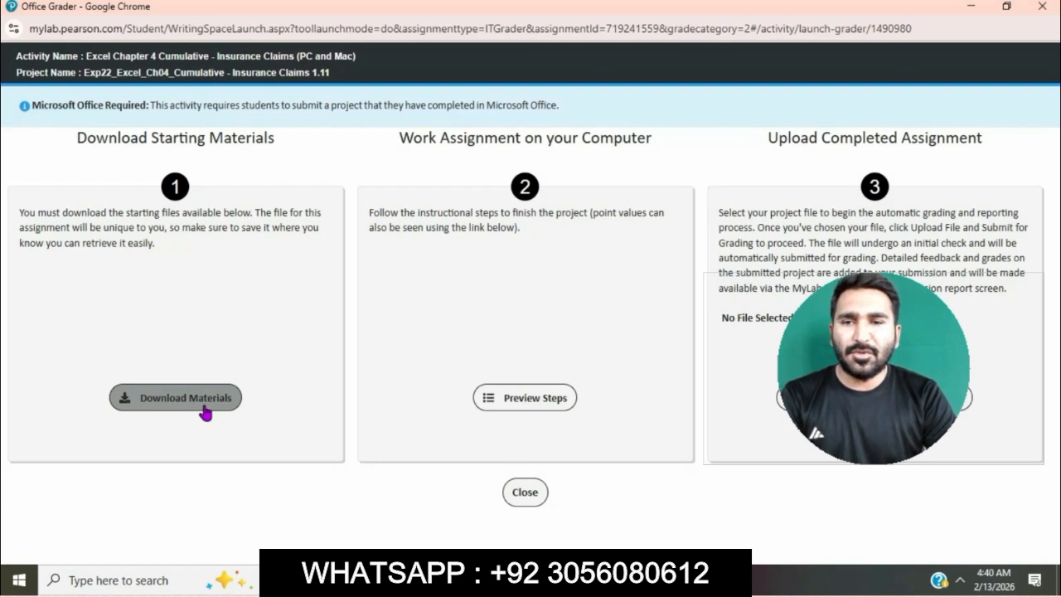
pyautogui.click(205, 412)
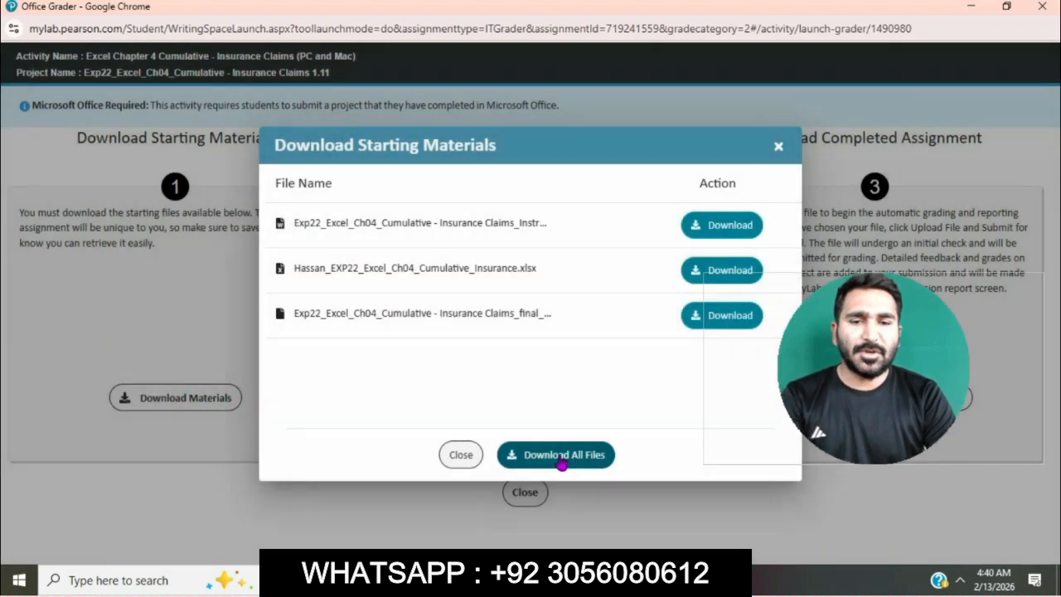
pyautogui.click(561, 461)
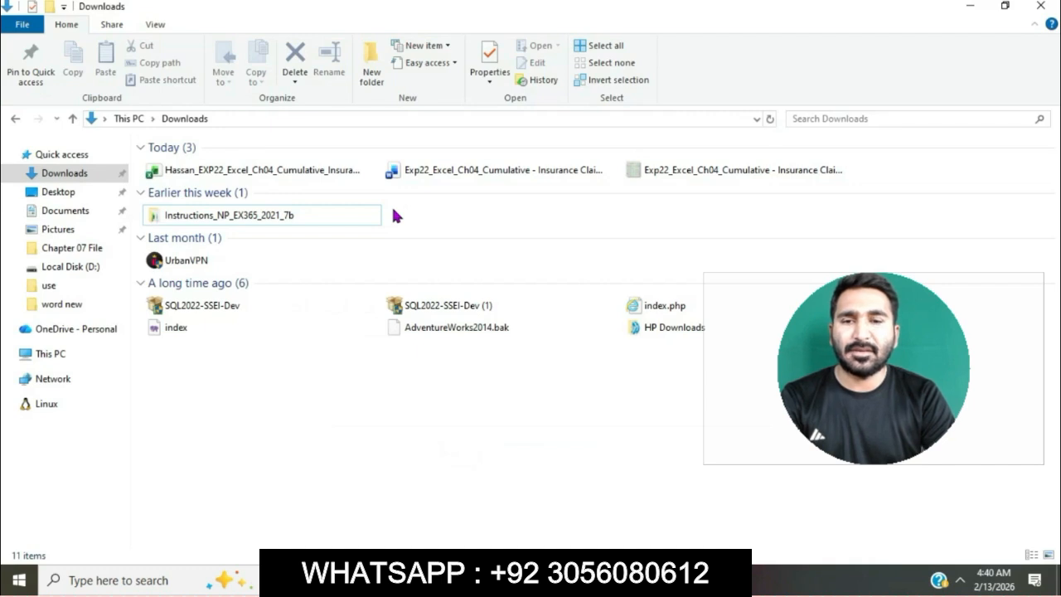
pyautogui.doubleClick(464, 170)
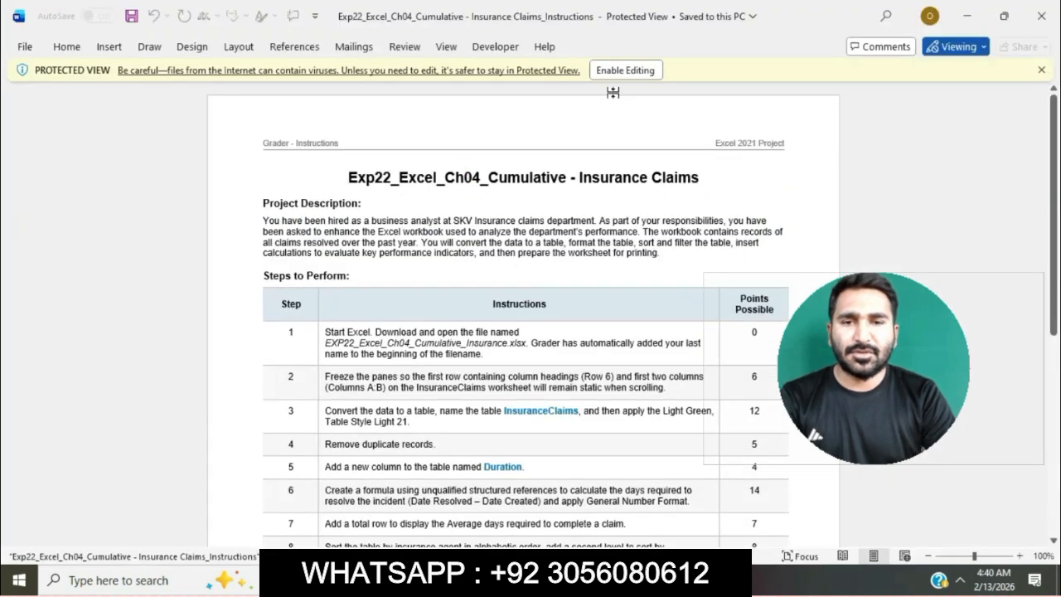
pyautogui.click(614, 71)
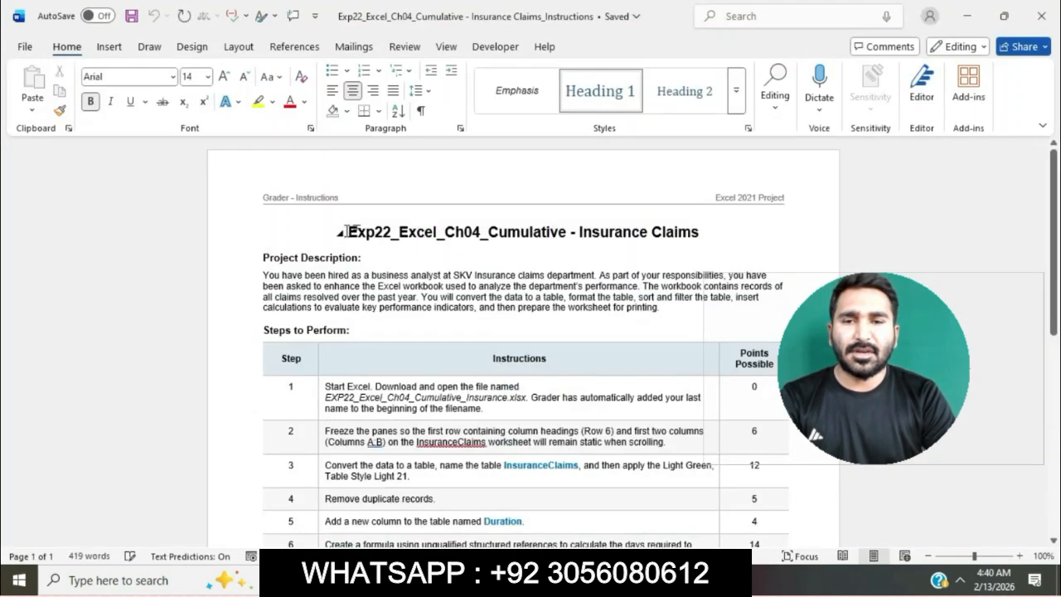
# Step: Set the instructions document's title to font size 18 and highlight it in turquoise
pyautogui.moveTo(353, 231); pyautogui.dragTo(698, 227)
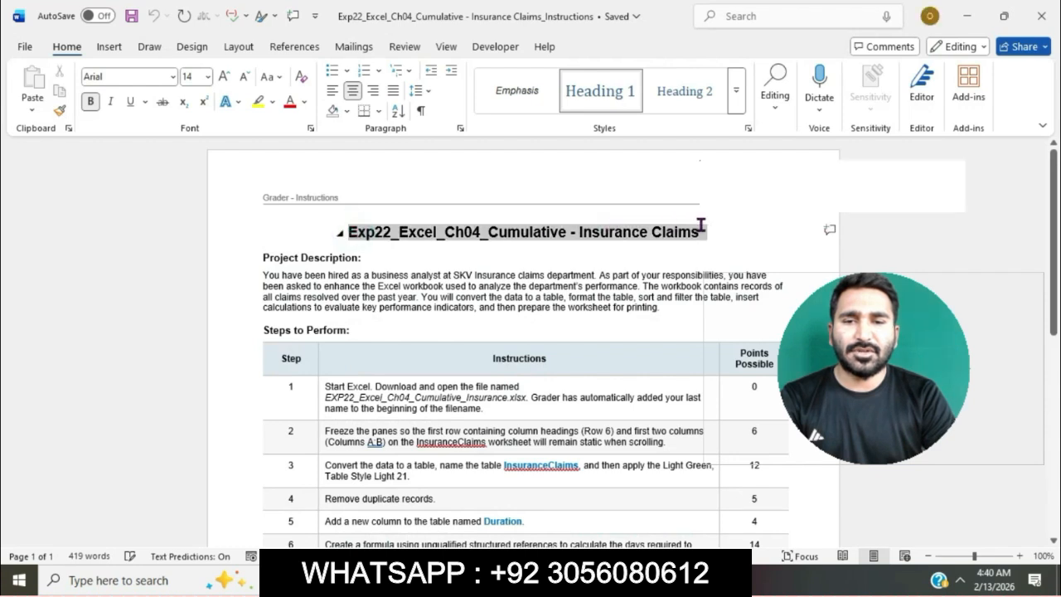
pyautogui.click(209, 77)
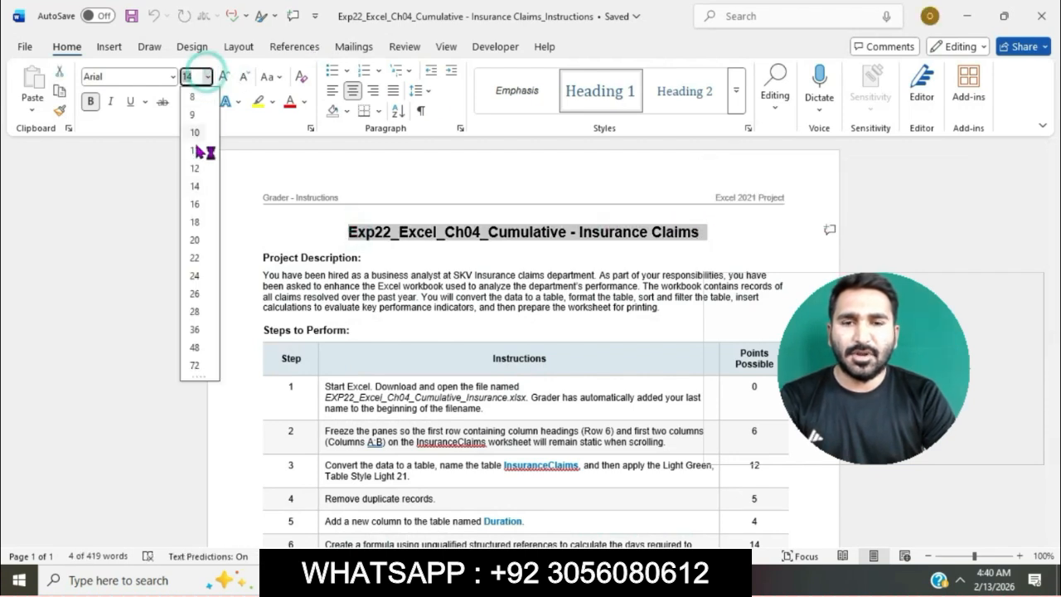
pyautogui.click(194, 222)
pyautogui.click(271, 101)
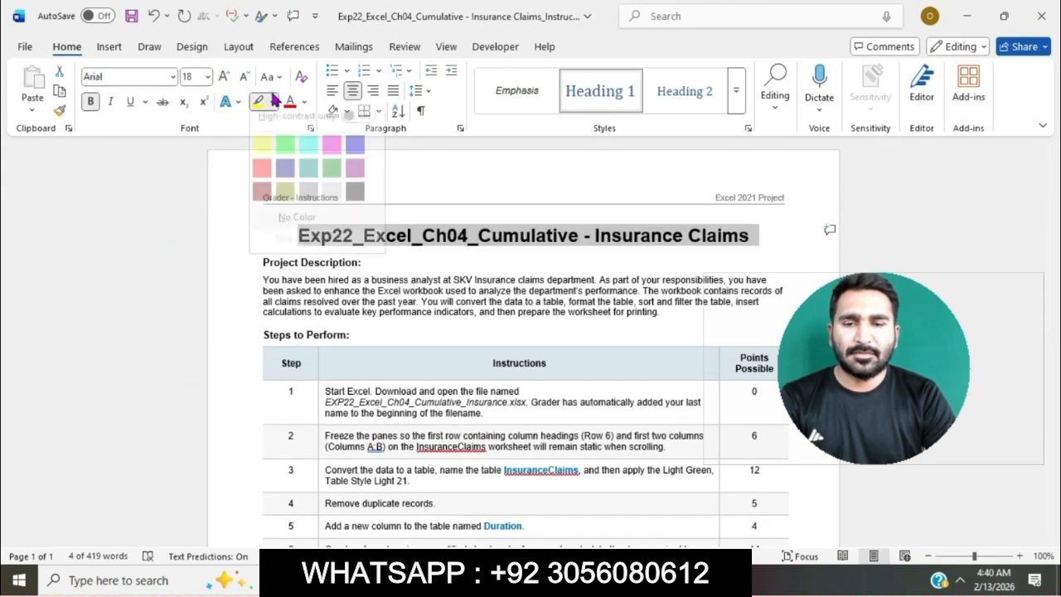
pyautogui.click(309, 159)
# Step: Set the text of the whole Steps to Perform table to font size 12
pyautogui.scroll(-2, 423, 332)
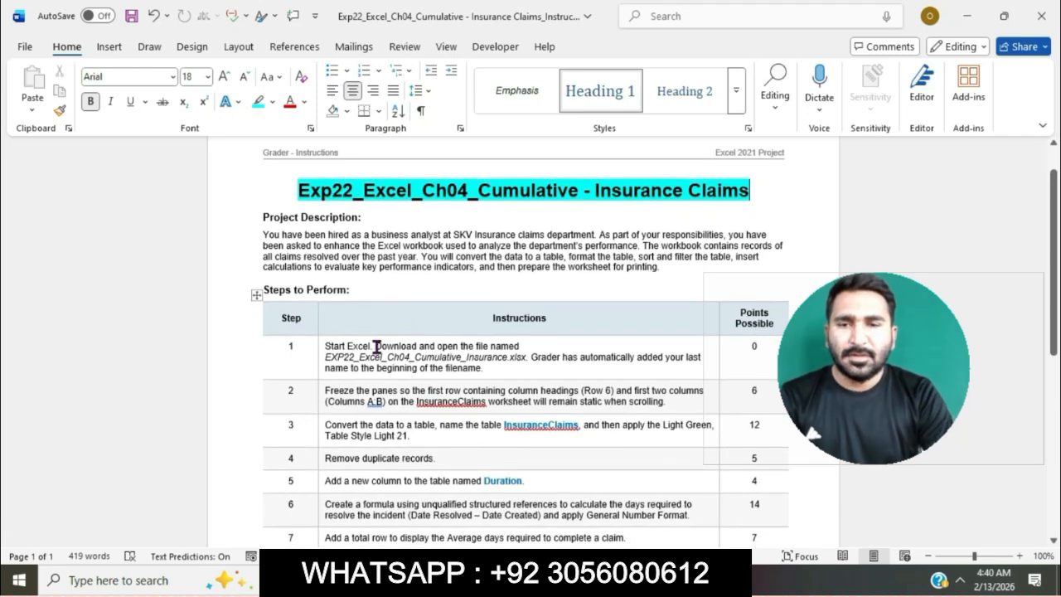
pyautogui.moveTo(320, 349); pyautogui.dragTo(320, 530)
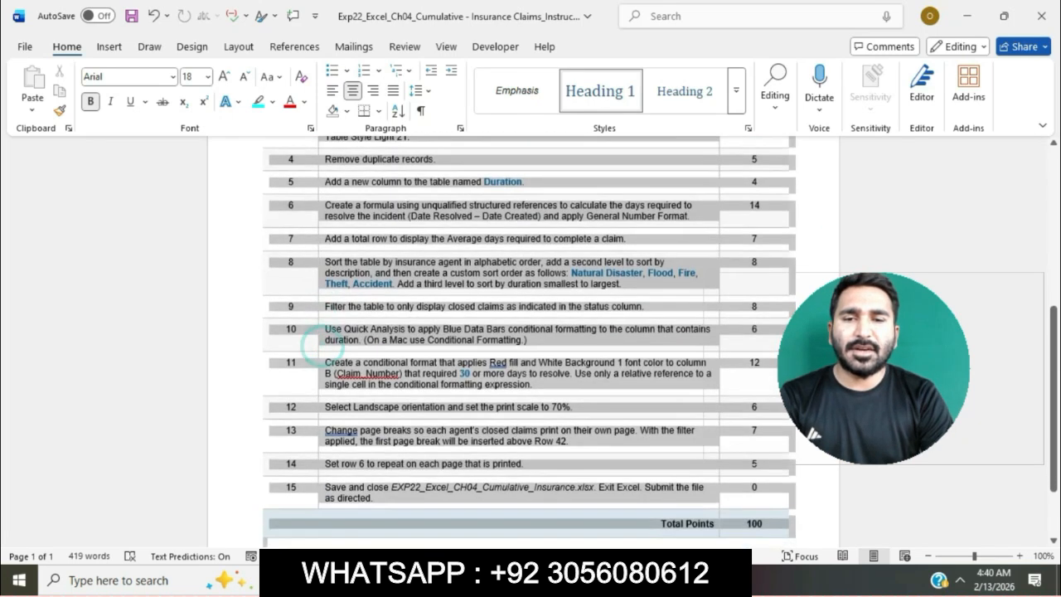
pyautogui.click(208, 76)
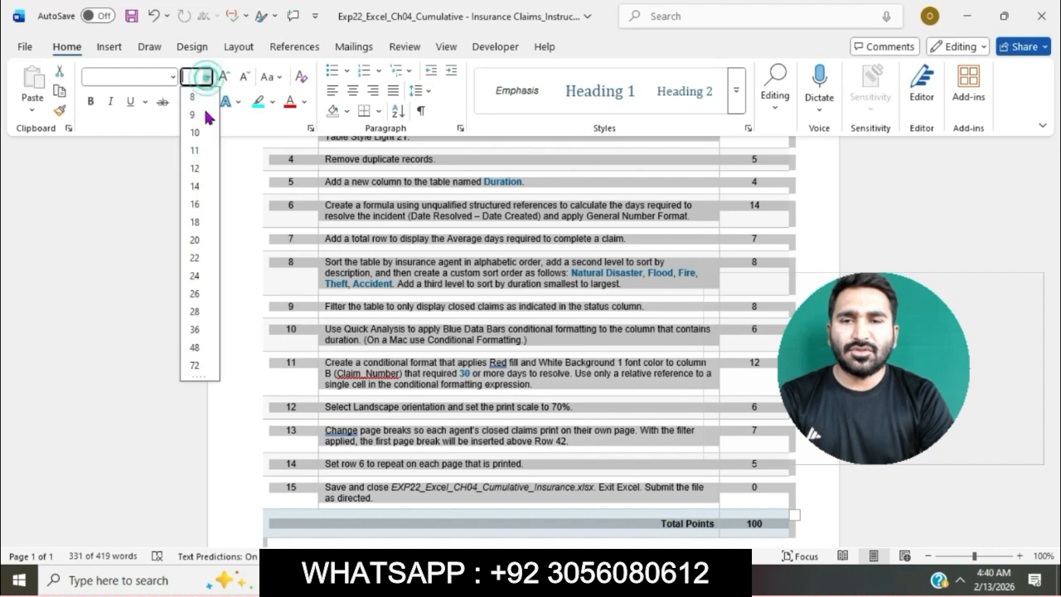
pyautogui.click(188, 169)
pyautogui.click(435, 278)
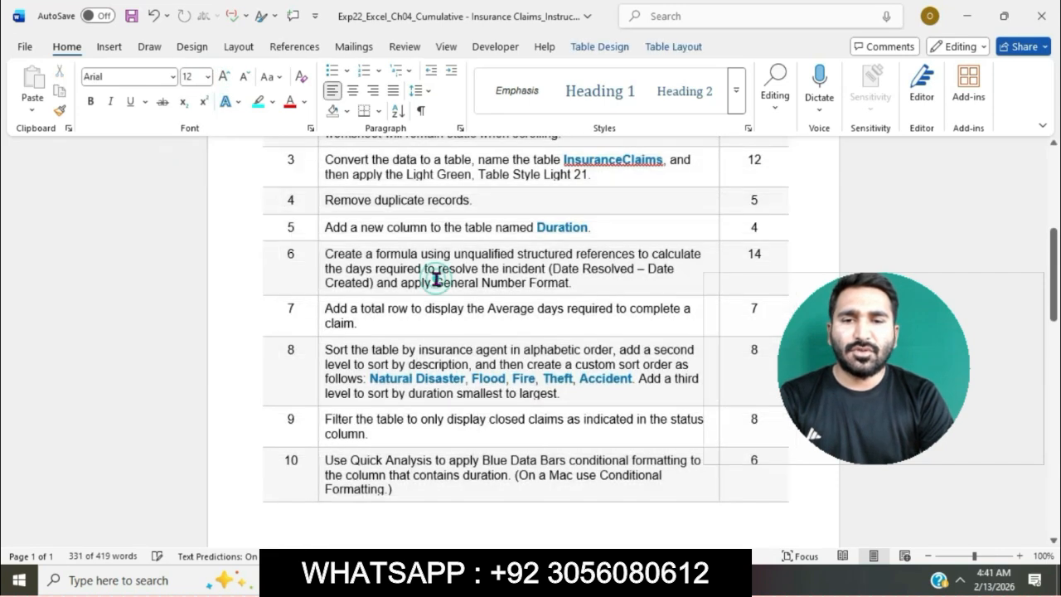
# Step: Highlight the step 1 instruction about downloading and opening the workbook in turquoise
pyautogui.scroll(5, 436, 280)
pyautogui.scroll(-4, 437, 280)
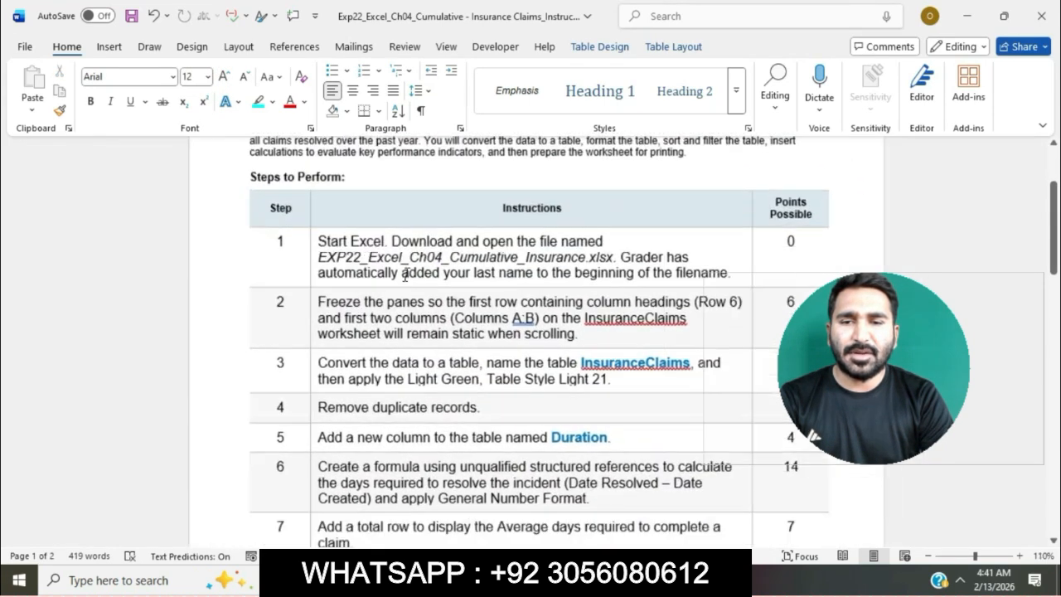
pyautogui.scroll(2, 405, 274)
pyautogui.click(277, 213)
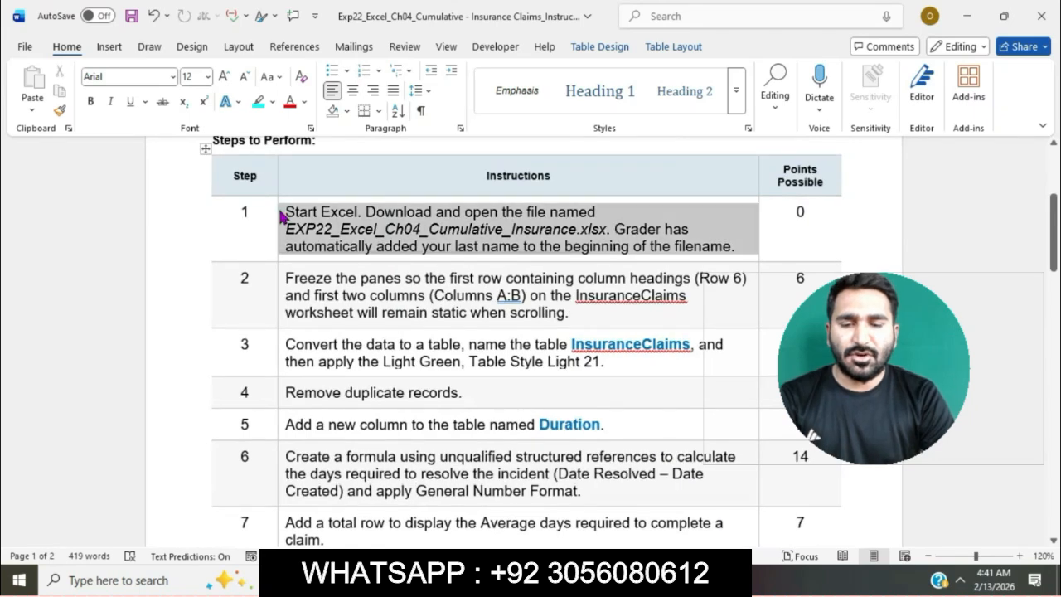
pyautogui.click(348, 238)
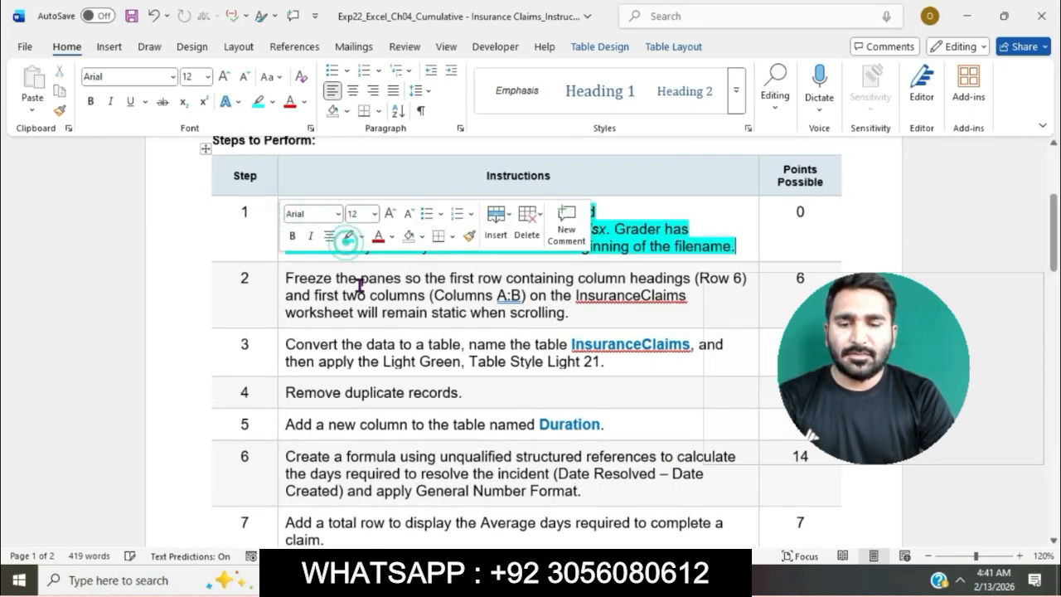
pyautogui.click(357, 295)
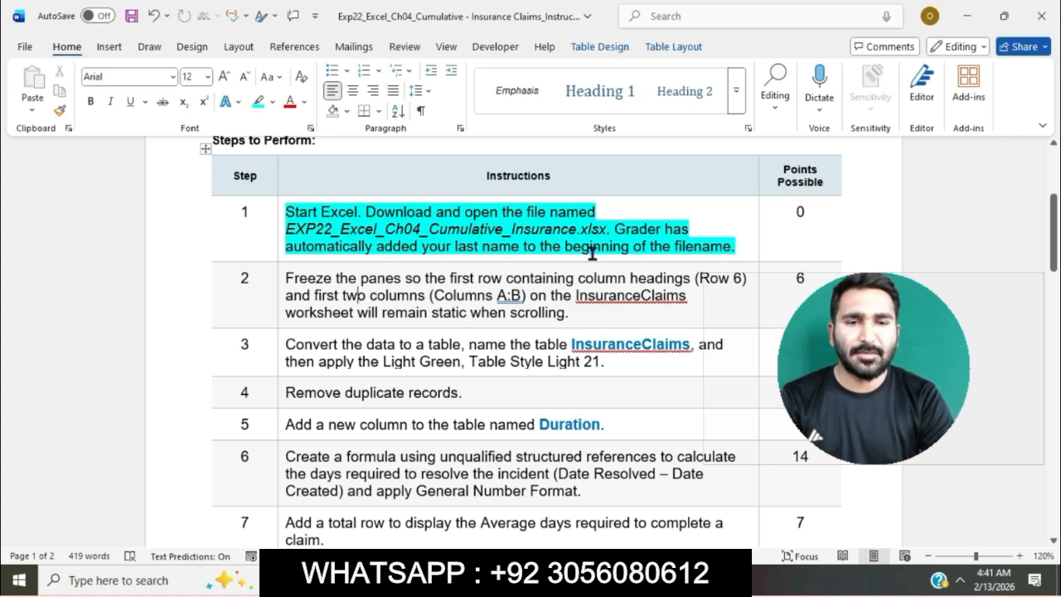
# Step: Open the downloaded EXP22_Excel_Ch04_Cumulative_Insurance workbook from the Downloads folder in Excel and enable editing
pyautogui.click(373, 580)
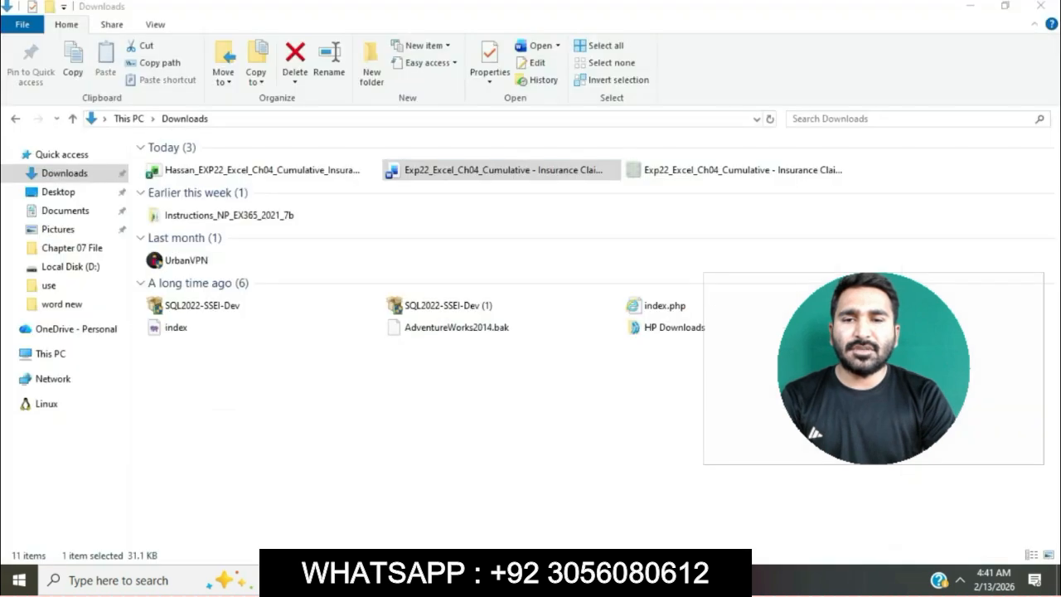
pyautogui.click(327, 170)
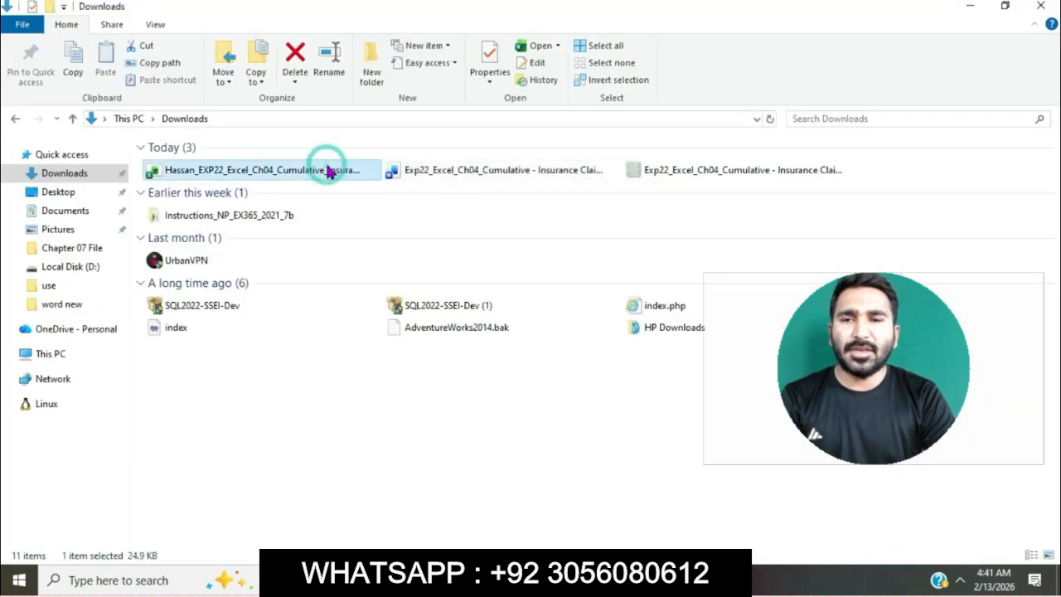
pyautogui.doubleClick(327, 170)
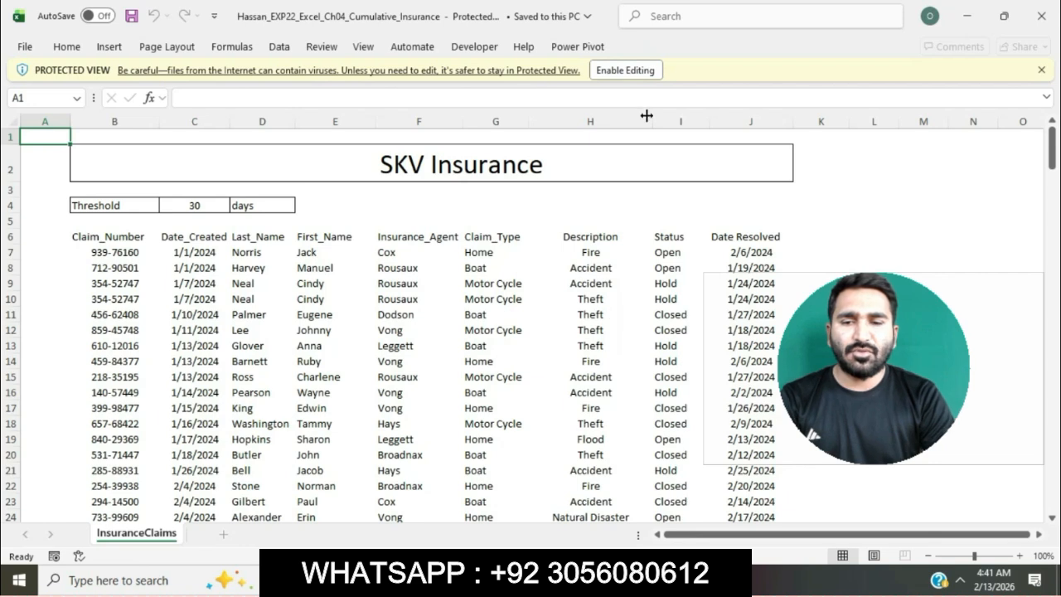
pyautogui.click(638, 73)
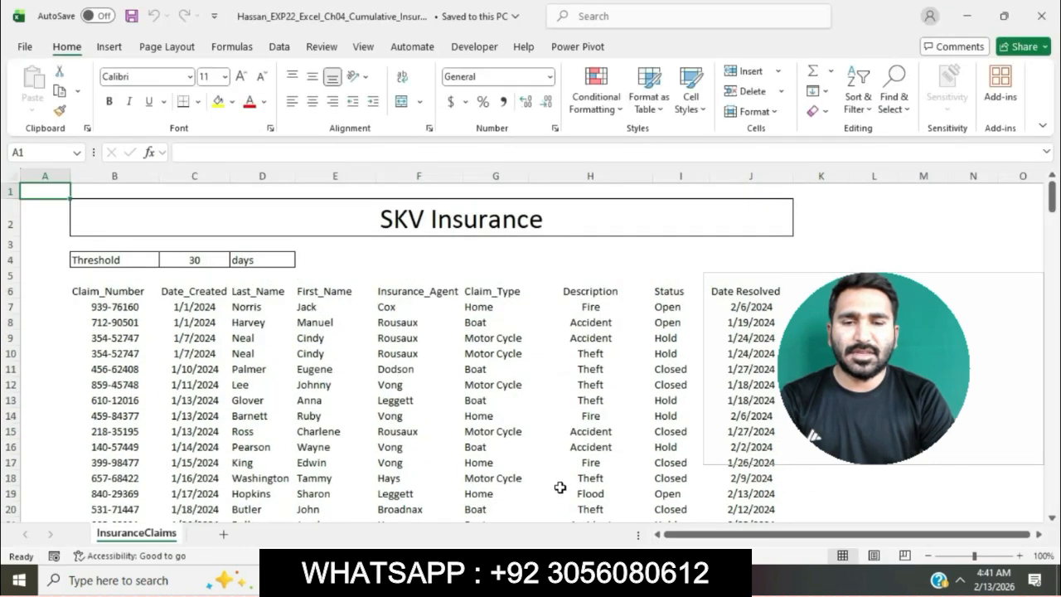
# Step: Return to the Word instructions and highlight the step 2 instruction about freezing panes in turquoise
pyautogui.hotkey('alt', 'Tab')
pyautogui.scroll(-1, 595, 277)
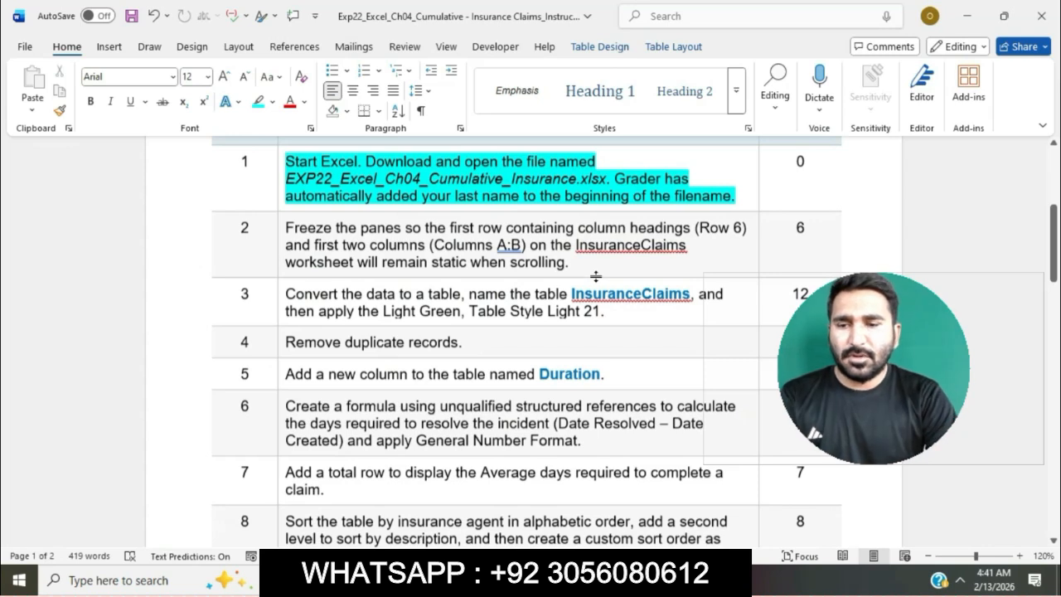
pyautogui.click(358, 242)
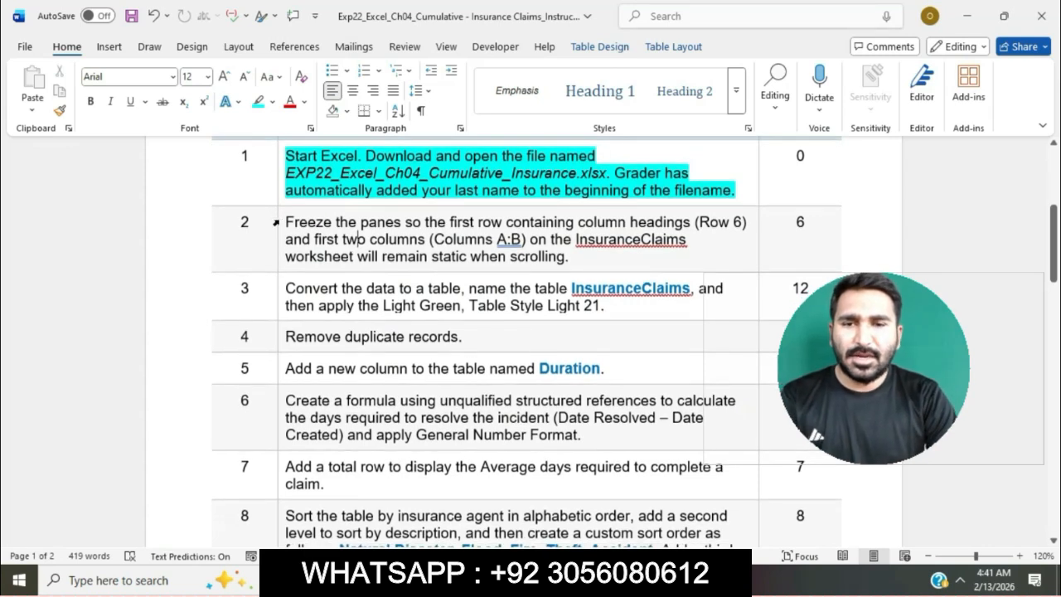
pyautogui.click(283, 224)
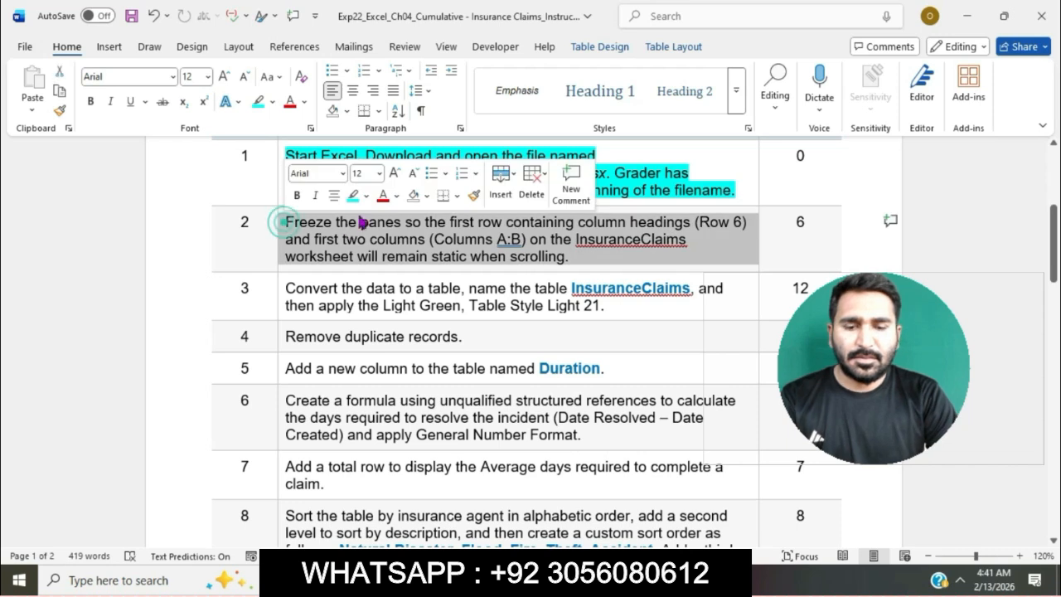
pyautogui.click(353, 196)
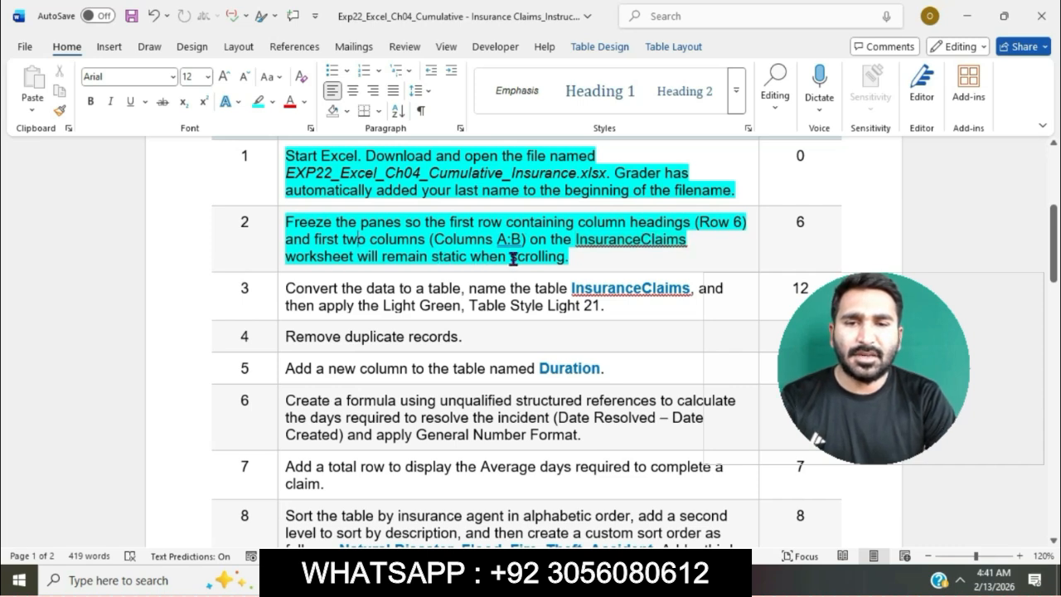
pyautogui.moveTo(287, 222); pyautogui.dragTo(534, 253)
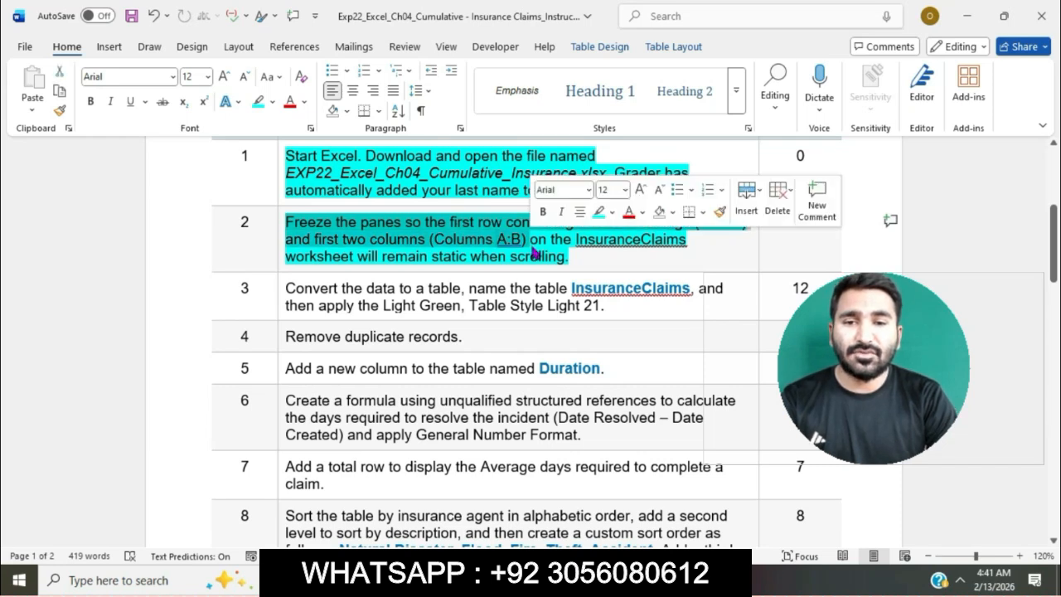
# Step: In the Excel workbook, freeze panes at cell C7 so rows 1 to 6 and columns A:B stay static, and check by scrolling
pyautogui.hotkey('alt', 'Tab')
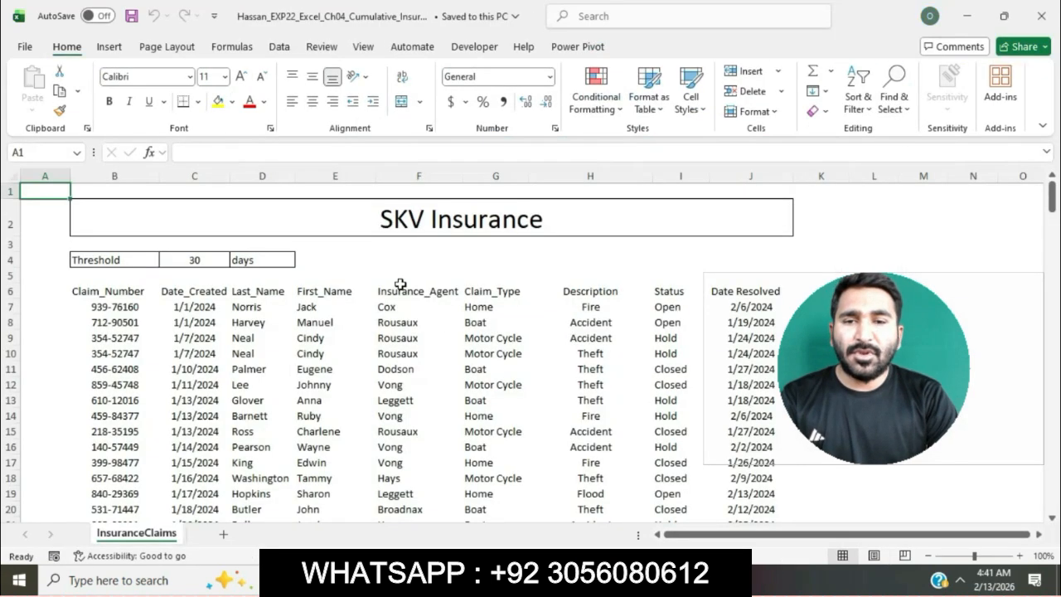
pyautogui.click(200, 302)
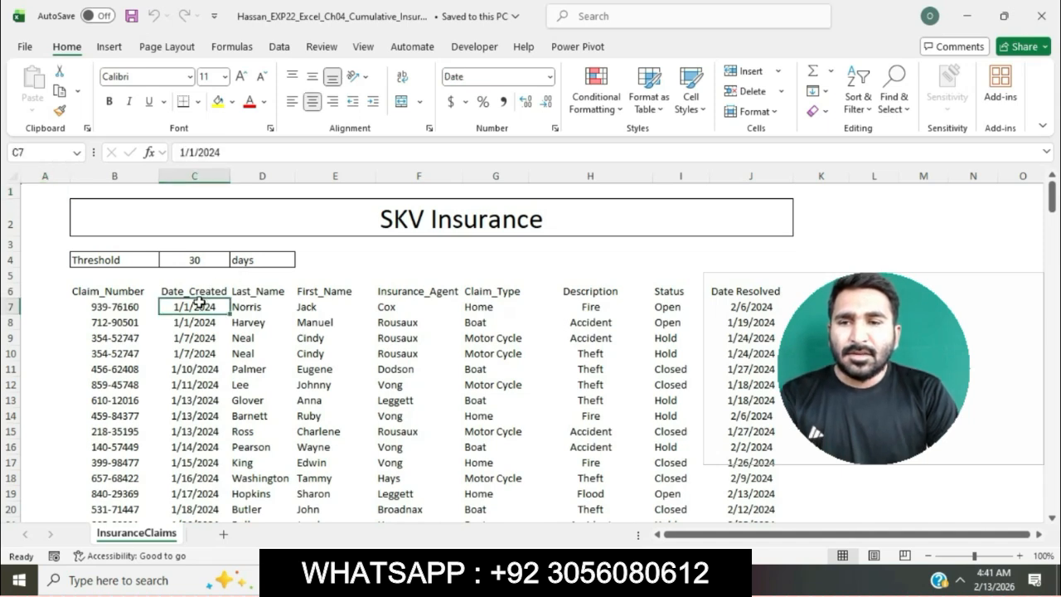
pyautogui.click(365, 44)
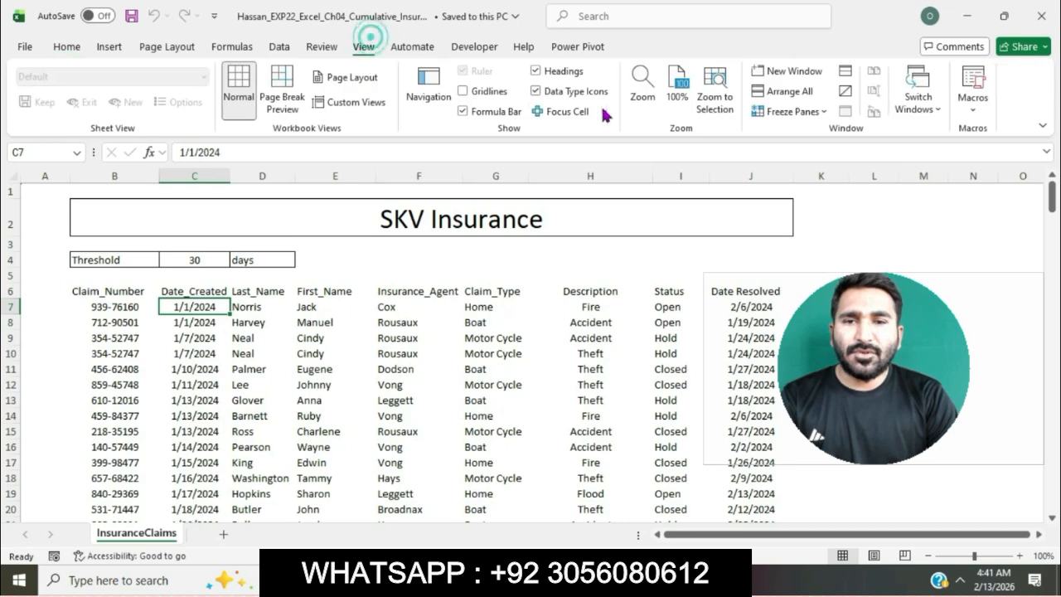
pyautogui.click(821, 116)
pyautogui.click(781, 136)
pyautogui.click(630, 301)
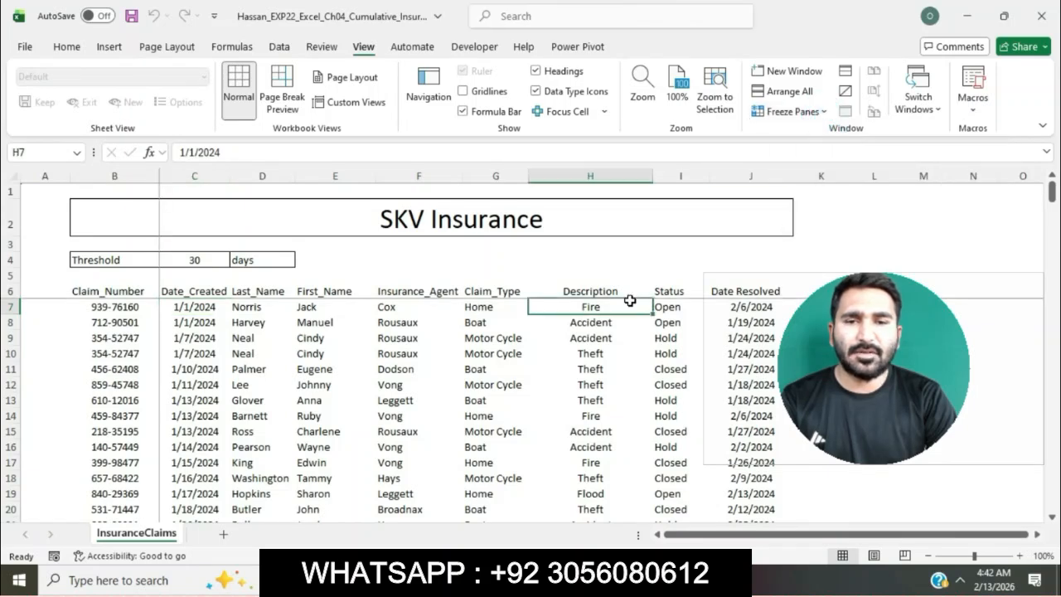
pyautogui.scroll(-2, 631, 300)
pyautogui.scroll(4, 631, 301)
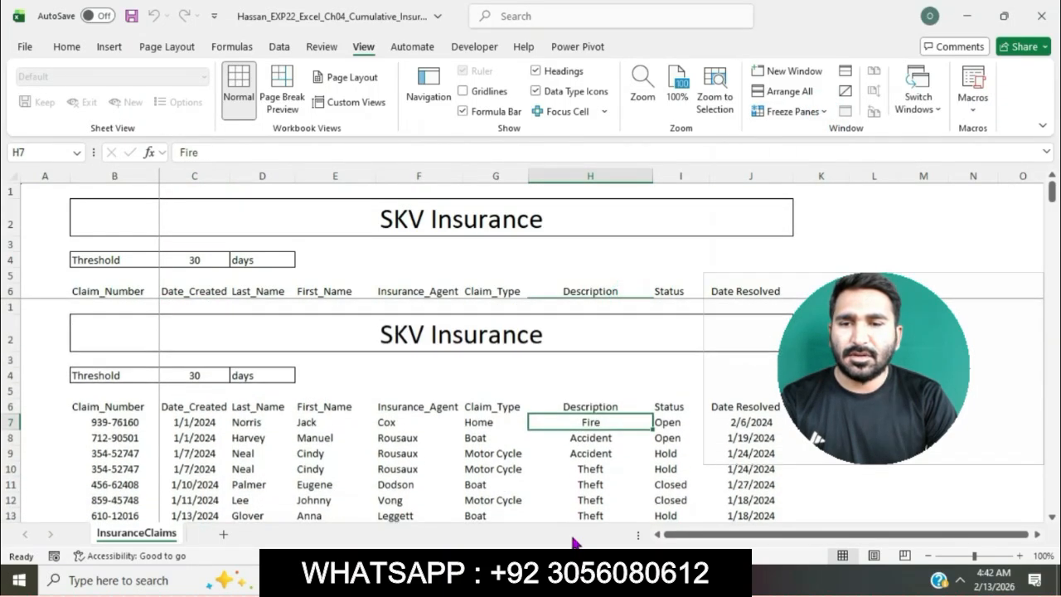
# Step: Switch back to the Word instructions and highlight the step 3 instruction about converting the data to a table in turquoise
pyautogui.hotkey('alt', 'Tab')
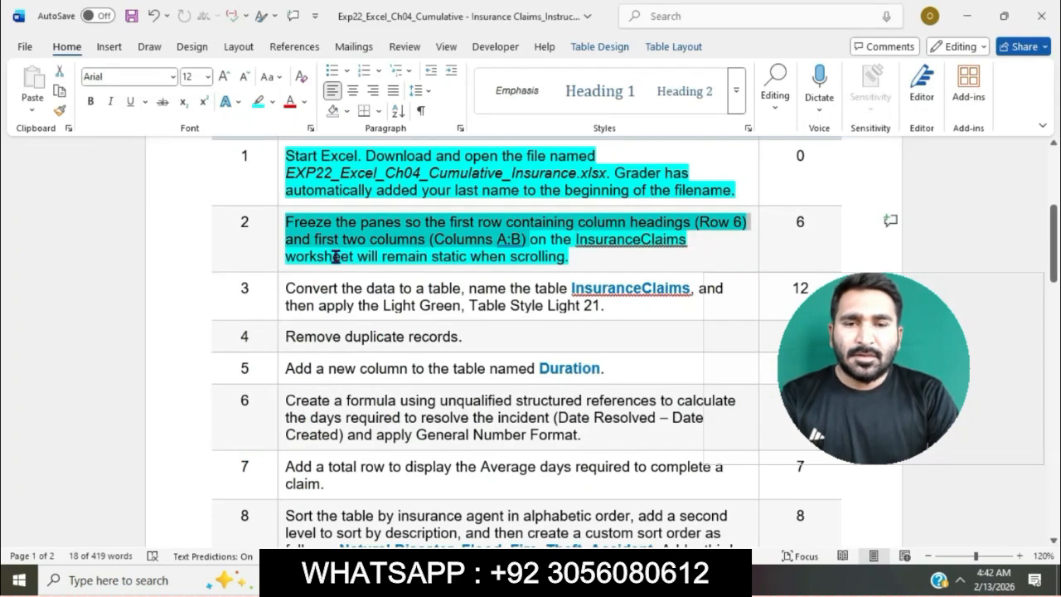
pyautogui.click(490, 257)
pyautogui.scroll(-1, 489, 256)
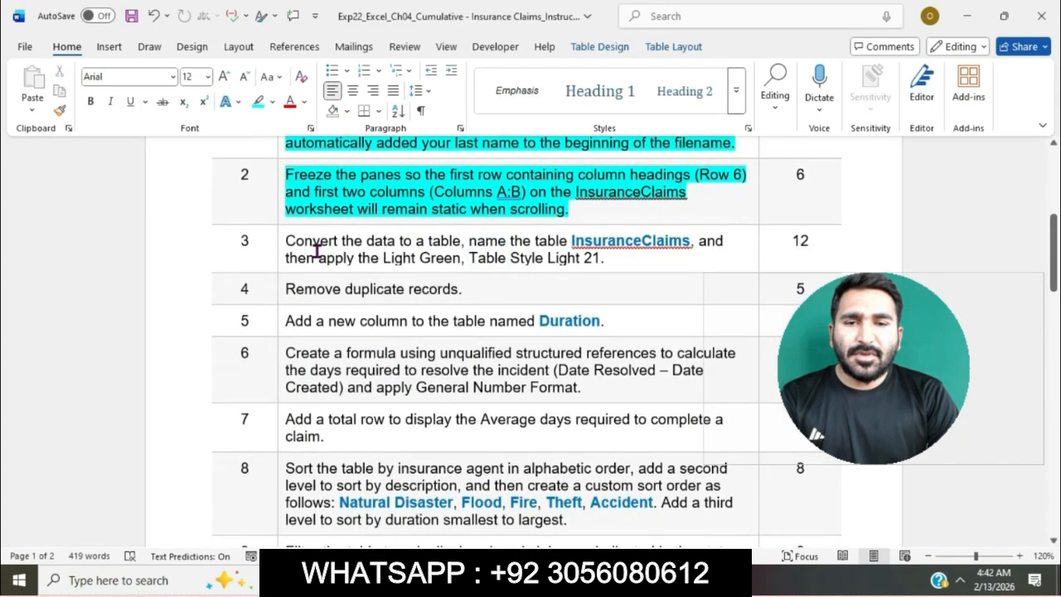
pyautogui.click(280, 246)
pyautogui.click(349, 217)
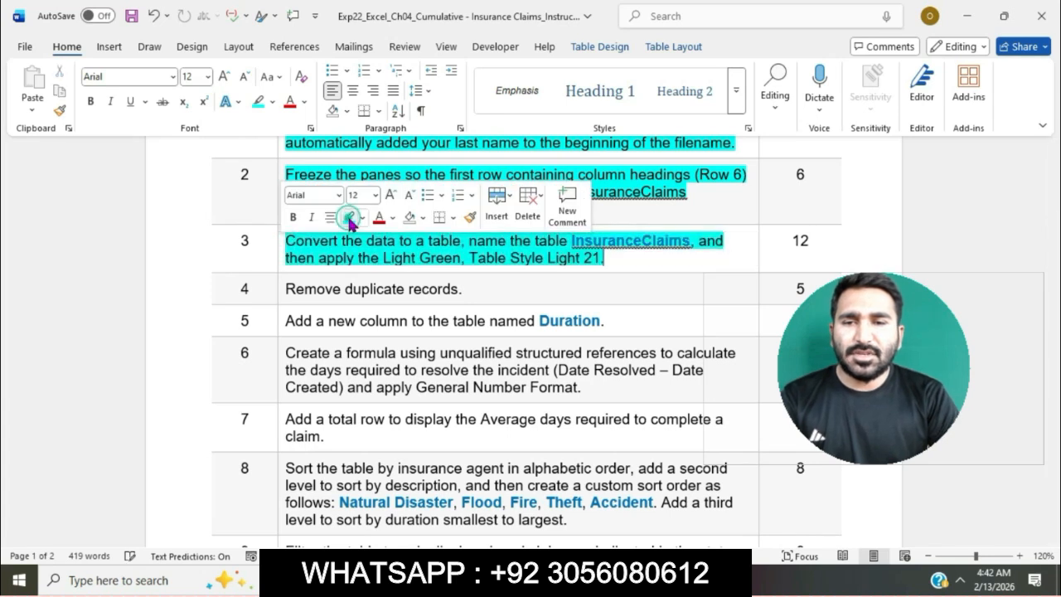
pyautogui.click(345, 258)
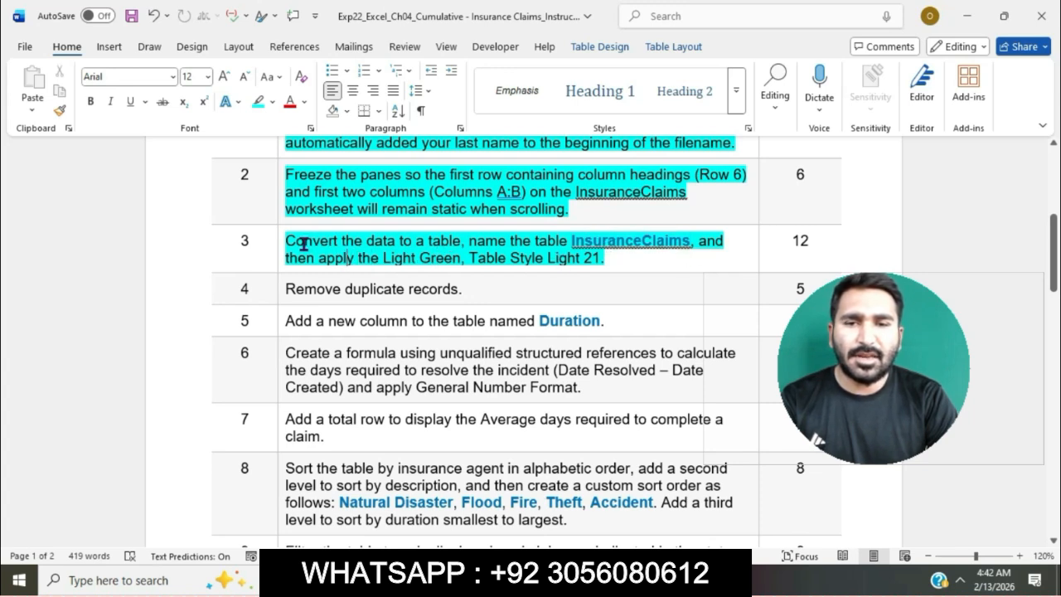
pyautogui.moveTo(286, 240); pyautogui.dragTo(458, 240)
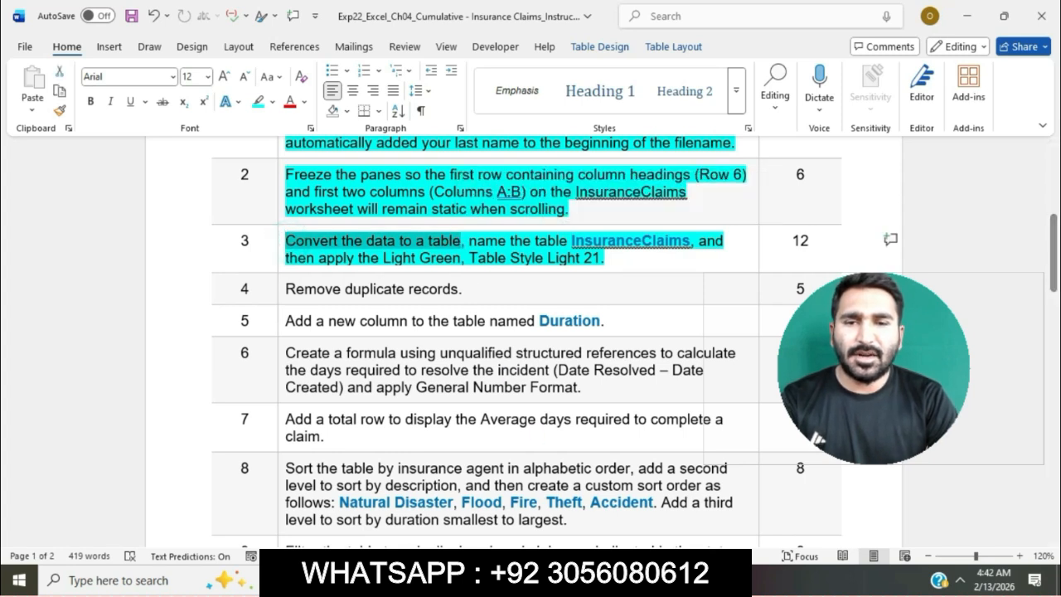
# Step: Switch to the Excel workbook and convert the claims data in B6:J215 to a table with headers
pyautogui.hotkey('alt', 'Tab')
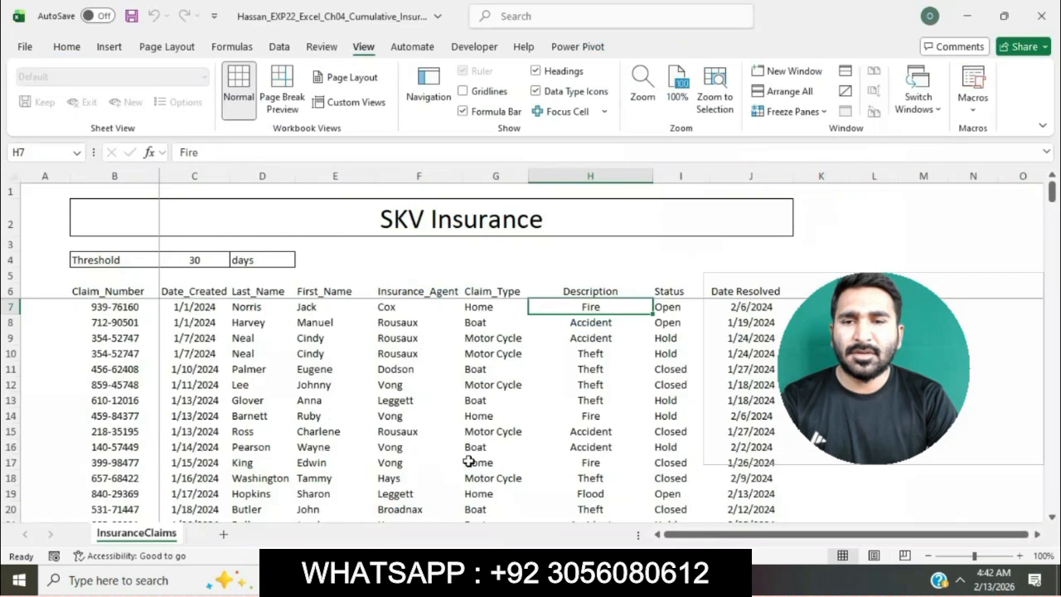
pyautogui.click(470, 462)
pyautogui.click(115, 46)
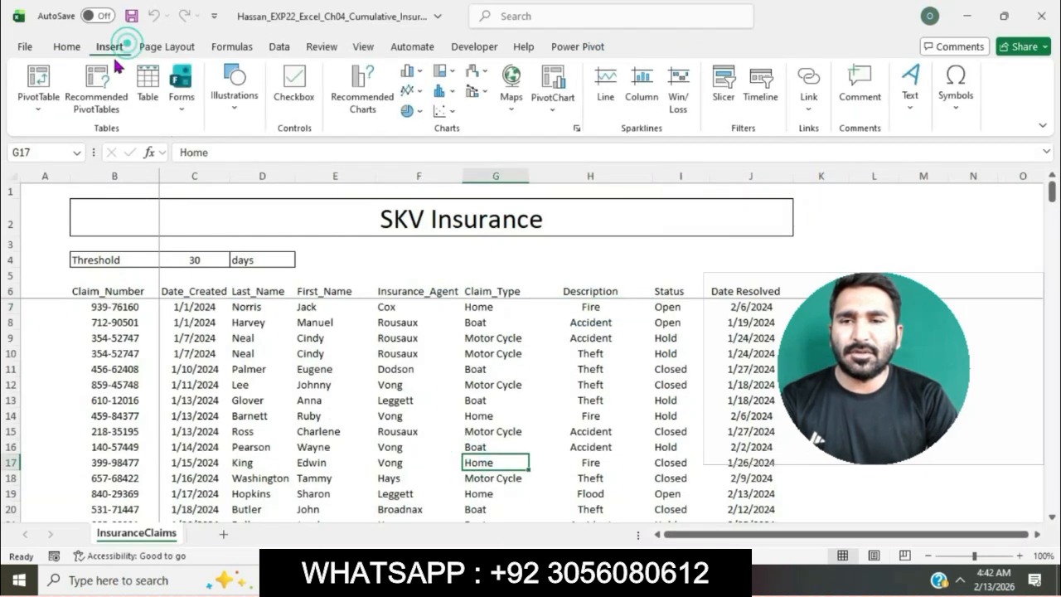
pyautogui.click(147, 80)
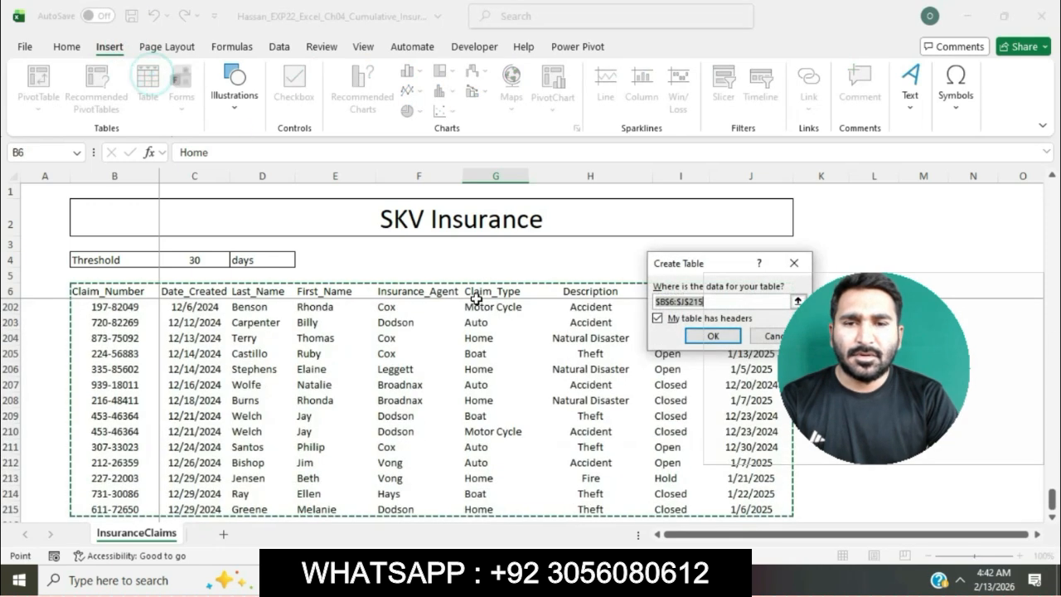
pyautogui.click(685, 334)
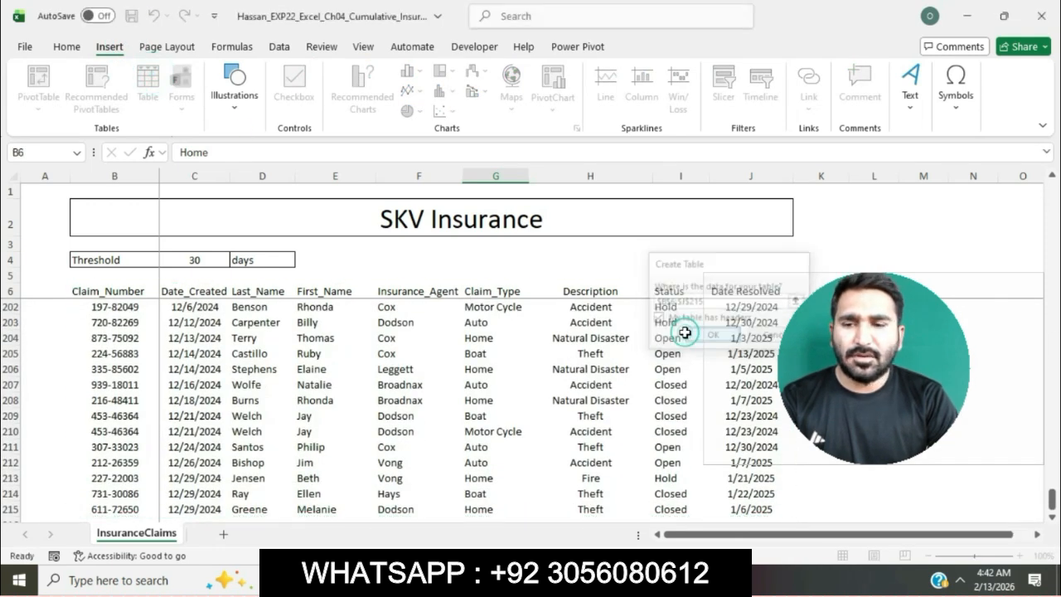
# Step: Check the required table name in the Word instructions, and name the new Excel table InsuranceClaims
pyautogui.hotkey('alt', 'Tab')
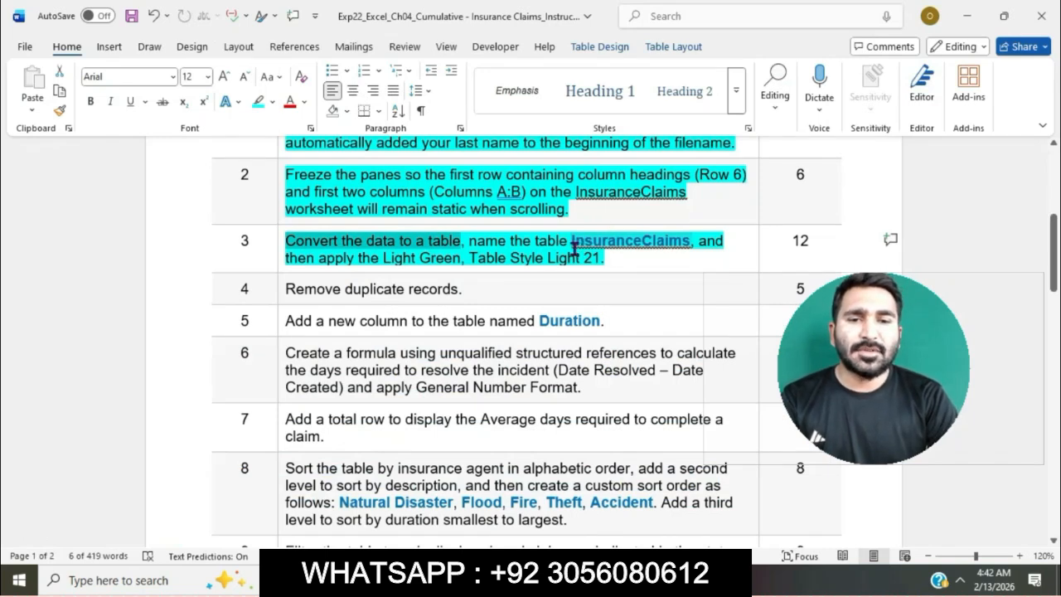
pyautogui.moveTo(571, 241); pyautogui.dragTo(689, 253)
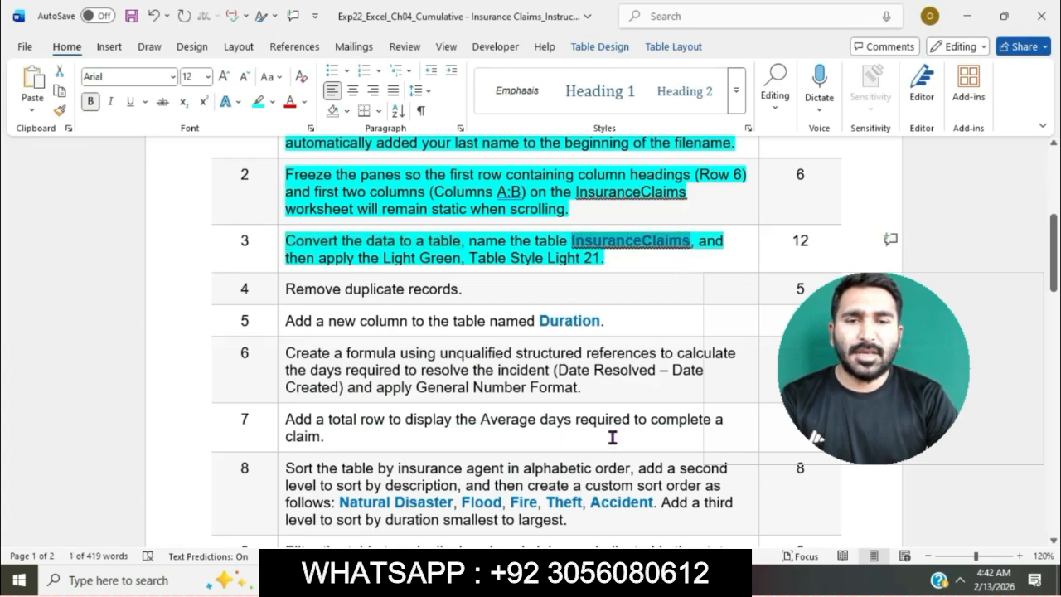
pyautogui.hotkey('alt', 'Tab')
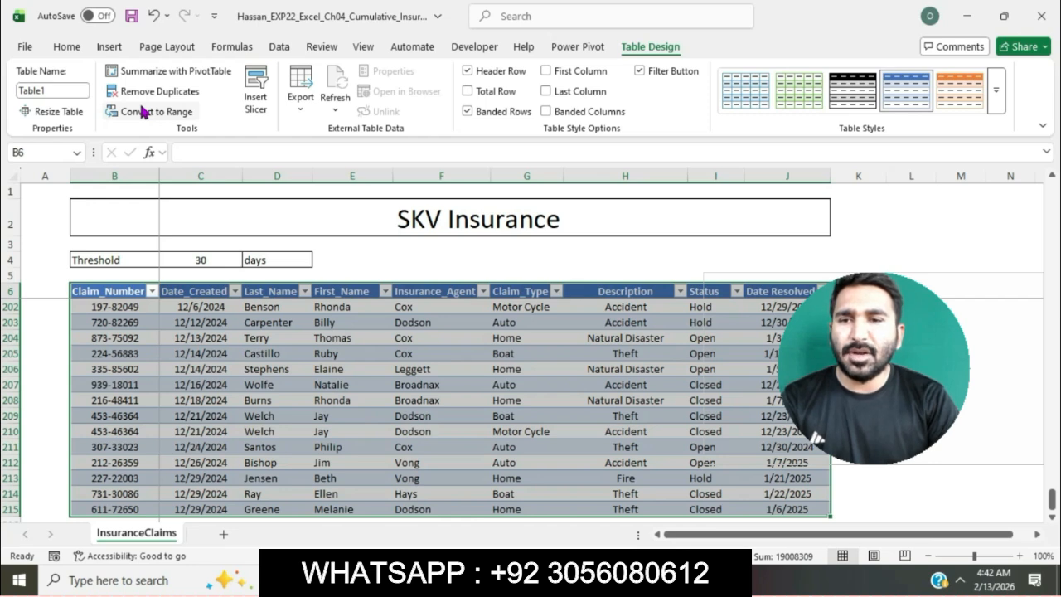
pyautogui.click(83, 89)
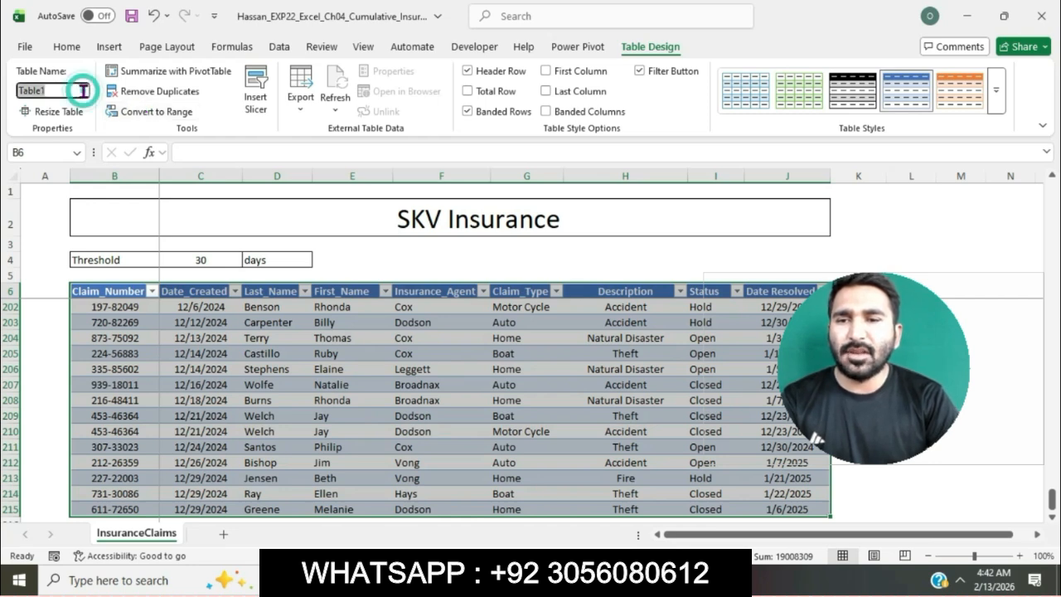
pyautogui.write('InsuranceClaims')
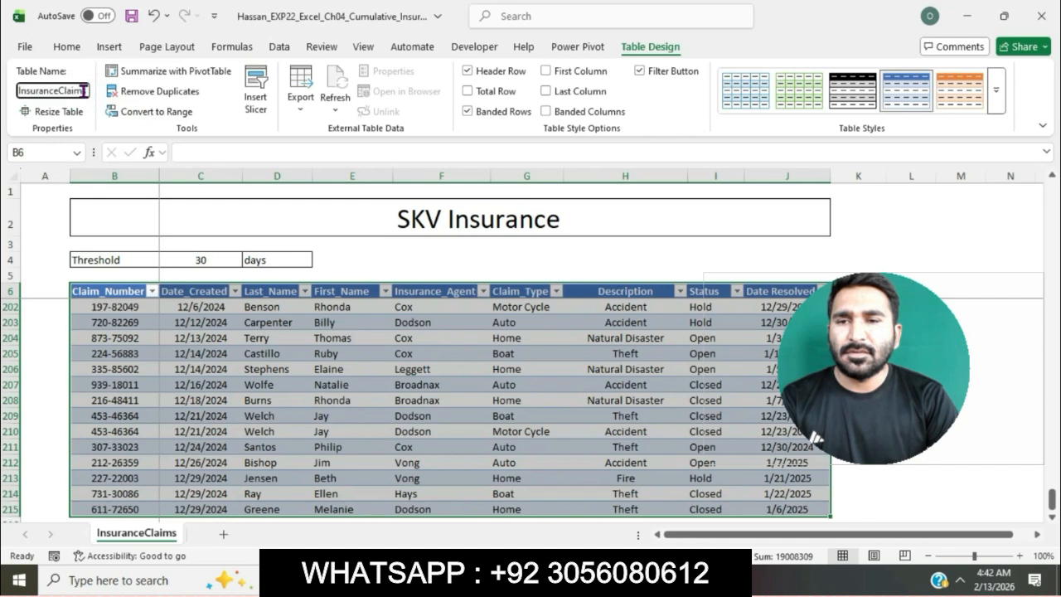
pyautogui.press('Return')
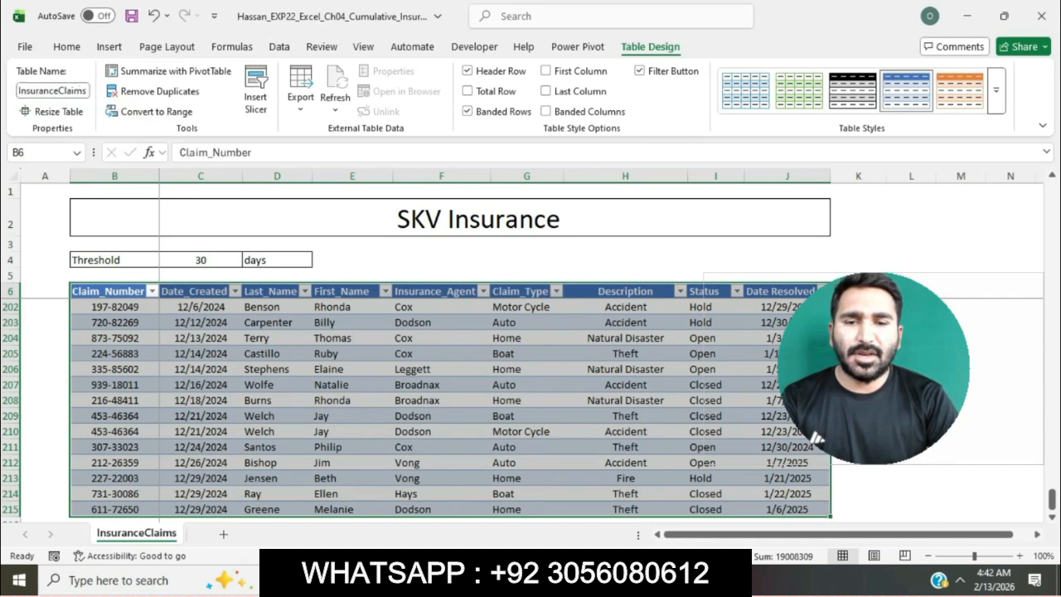
# Step: Review the style requirement in the Word instructions, and apply Light Green, Table Style Light 21 to the InsuranceClaims table in Excel
pyautogui.hotkey('alt', 'Tab')
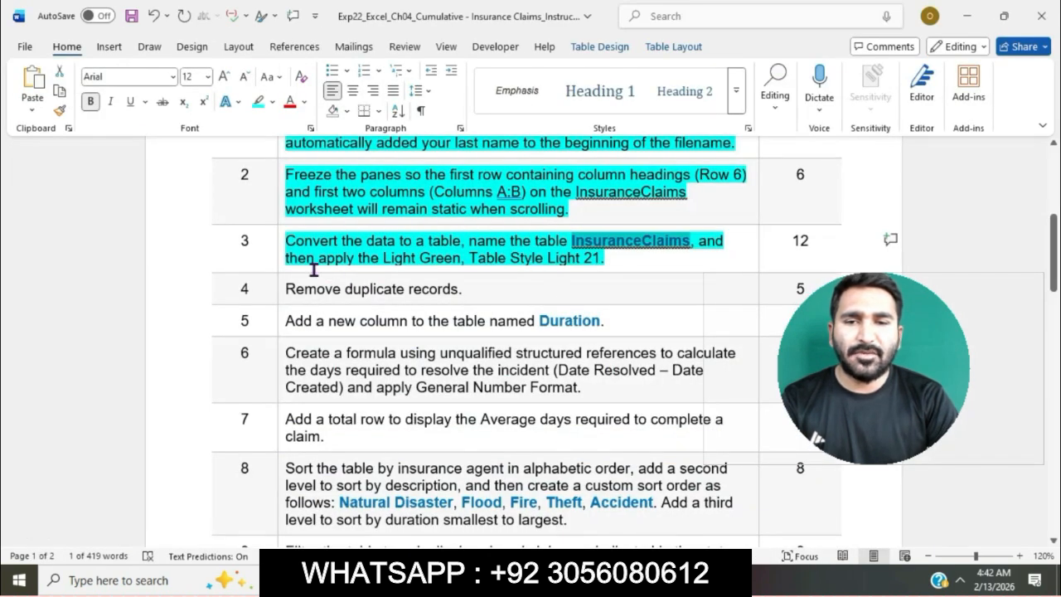
pyautogui.moveTo(293, 260); pyautogui.dragTo(611, 260)
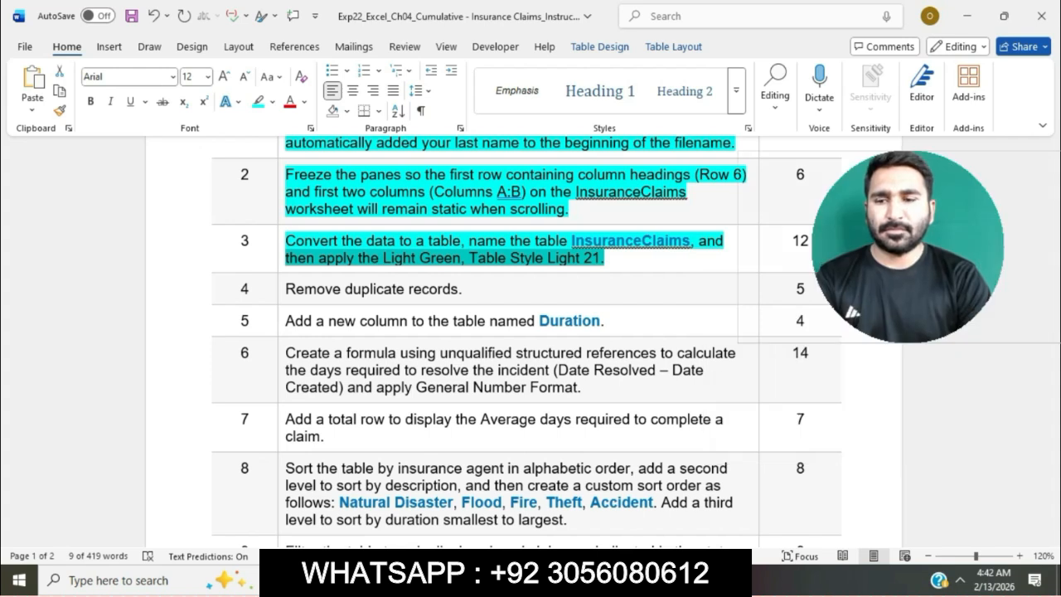
pyautogui.hotkey('alt', 'Tab')
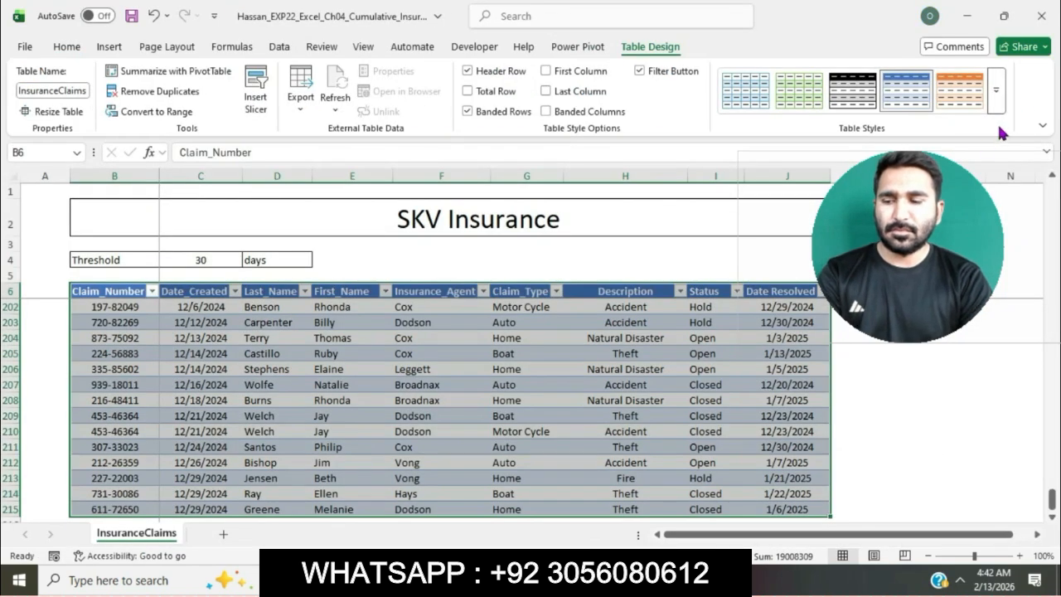
pyautogui.click(1002, 100)
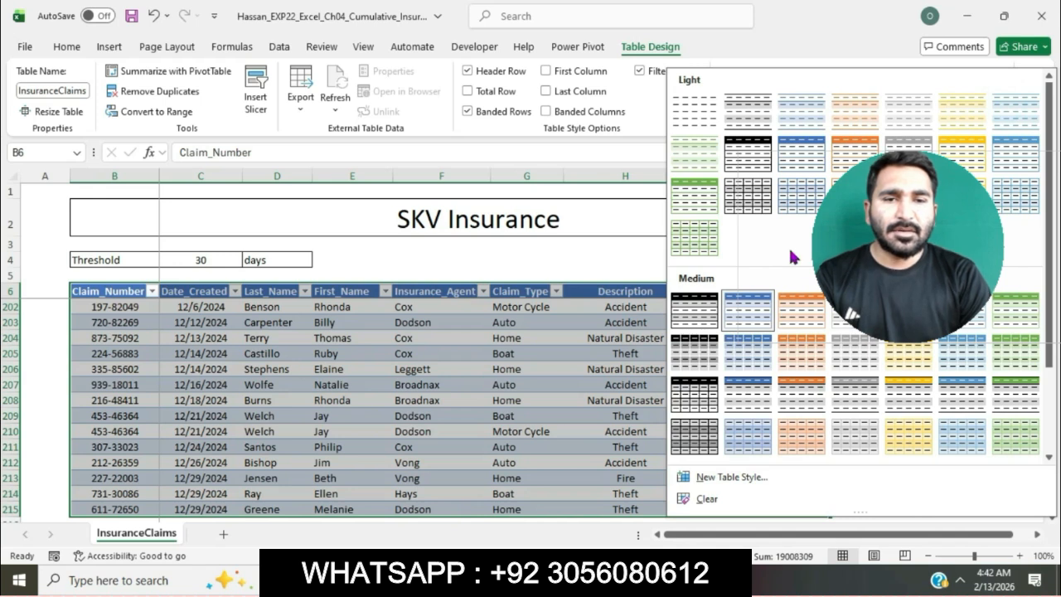
pyautogui.click(693, 240)
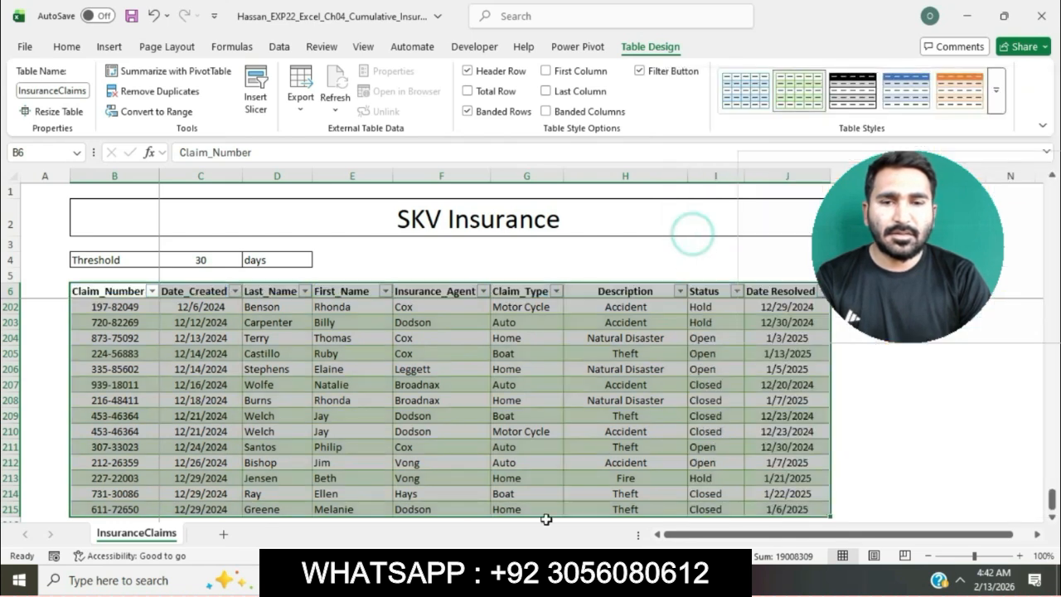
# Step: Return to the Word instructions and highlight the step 4 instruction about removing duplicate records in turquoise
pyautogui.hotkey('alt', 'Tab')
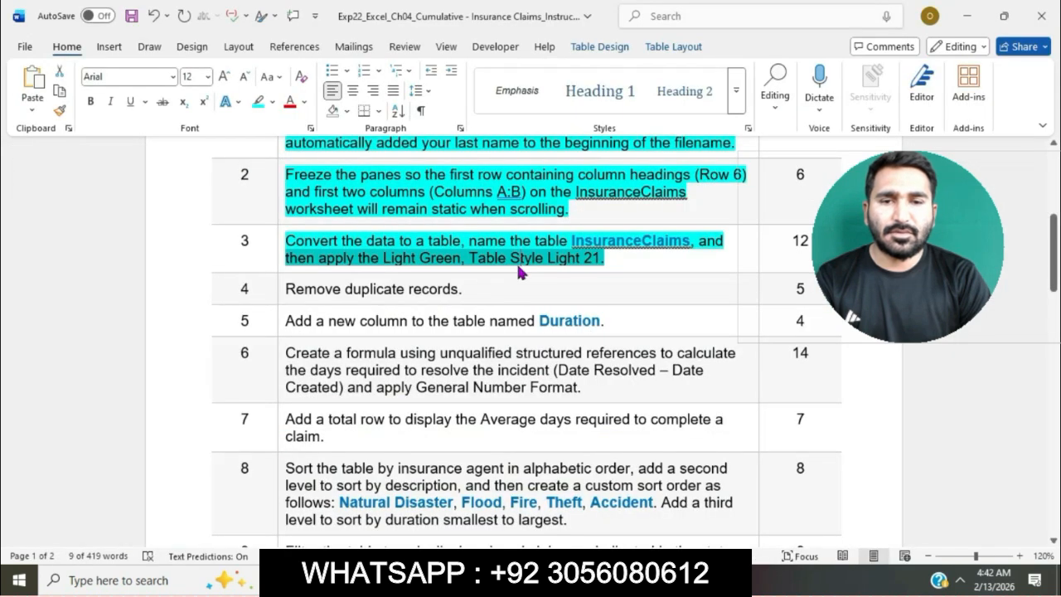
pyautogui.click(282, 290)
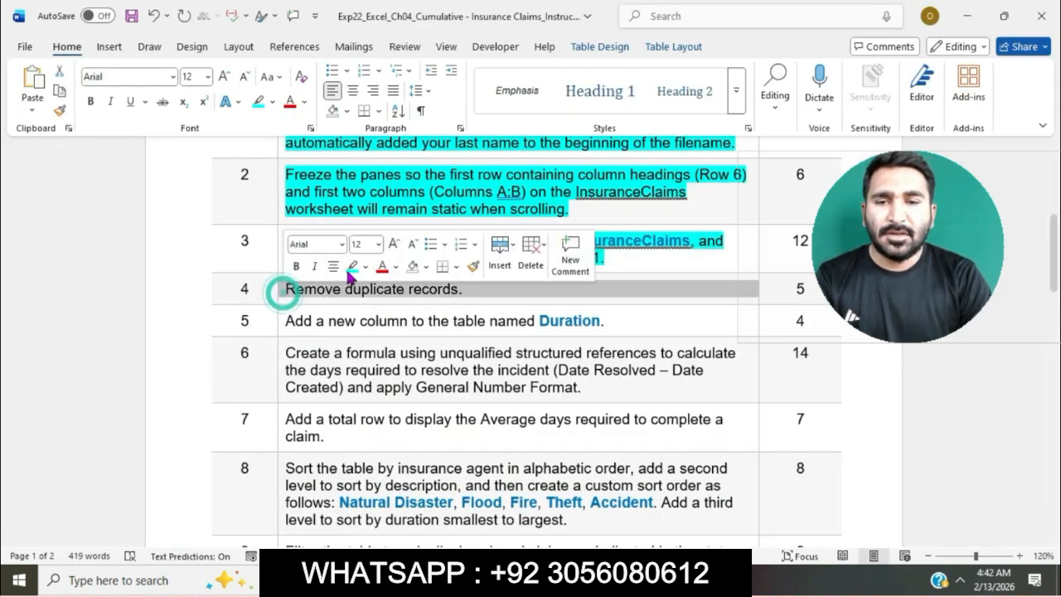
pyautogui.click(352, 266)
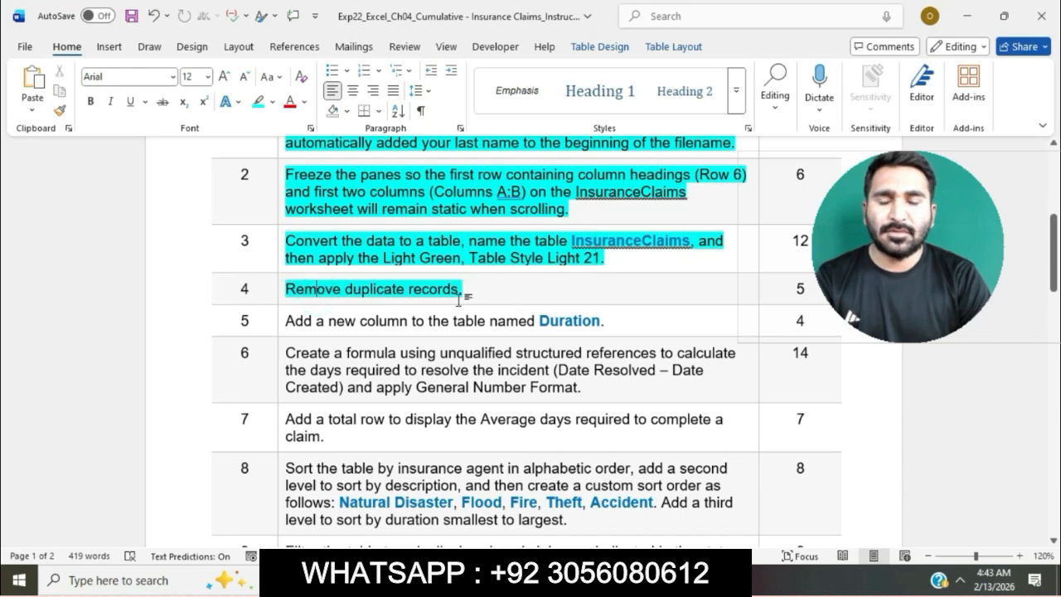
# Step: In the Excel workbook, remove duplicate records from the InsuranceClaims table, comparing all columns
pyautogui.click(590, 580)
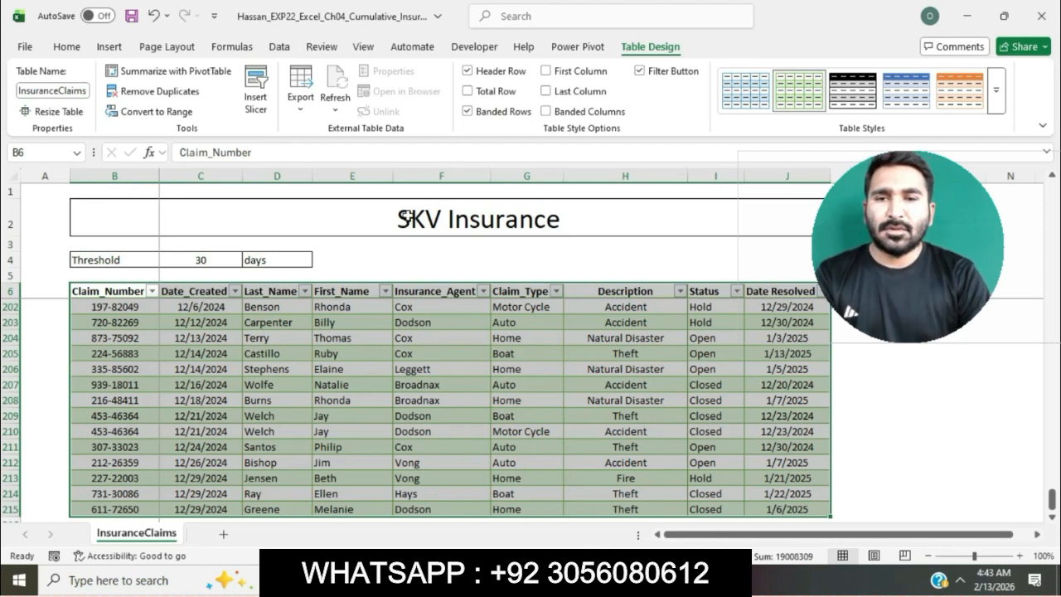
pyautogui.click(190, 96)
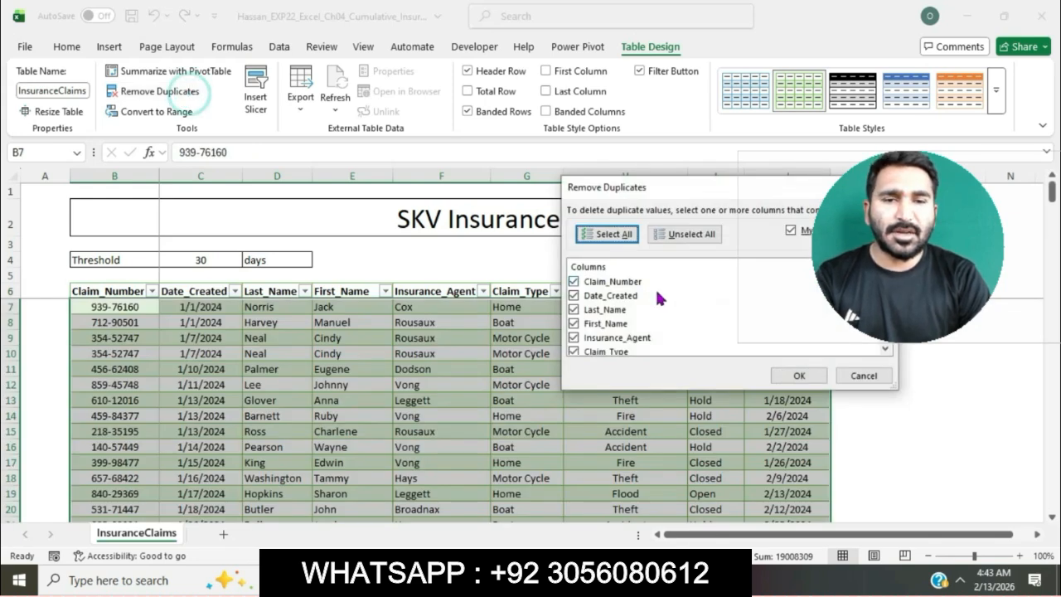
pyautogui.click(787, 375)
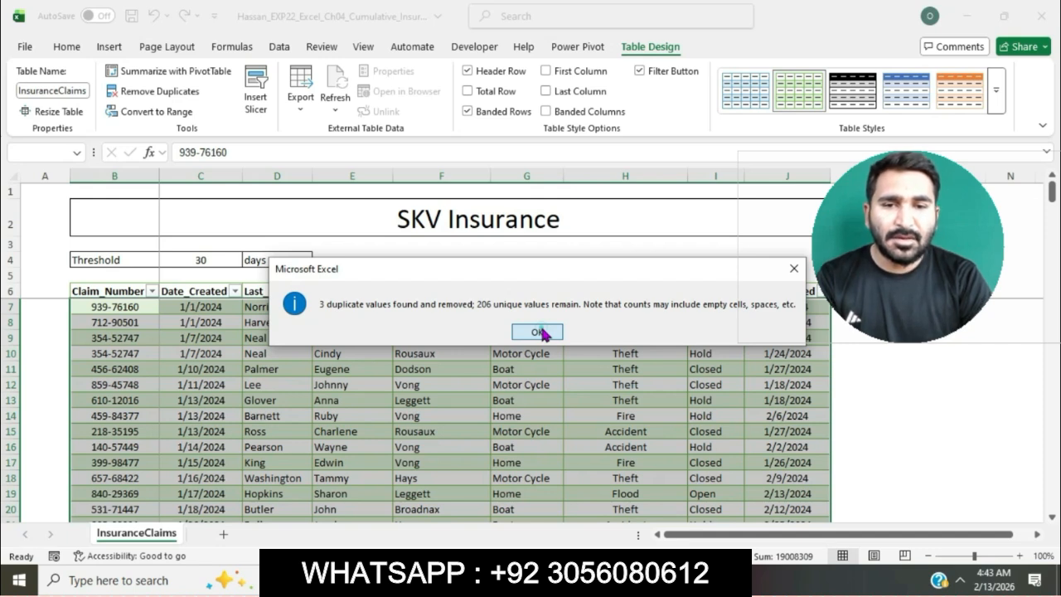
pyautogui.click(539, 331)
# Step: Switch to the Word instructions, highlight the step 5 instruction in turquoise, and select the column name Duration in it
pyautogui.hotkey('alt', 'Tab')
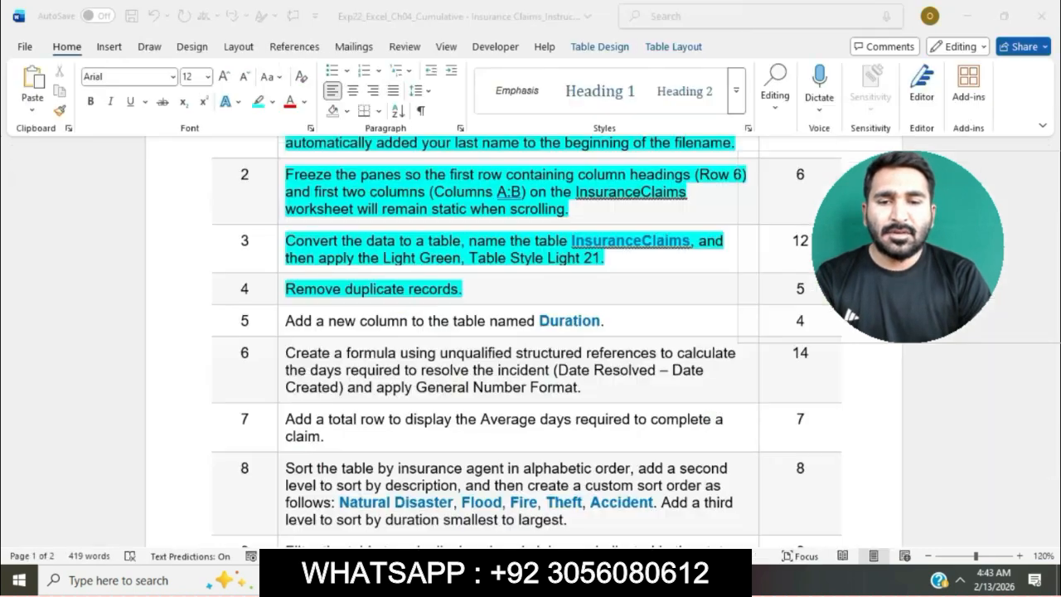
pyautogui.scroll(-2, 549, 271)
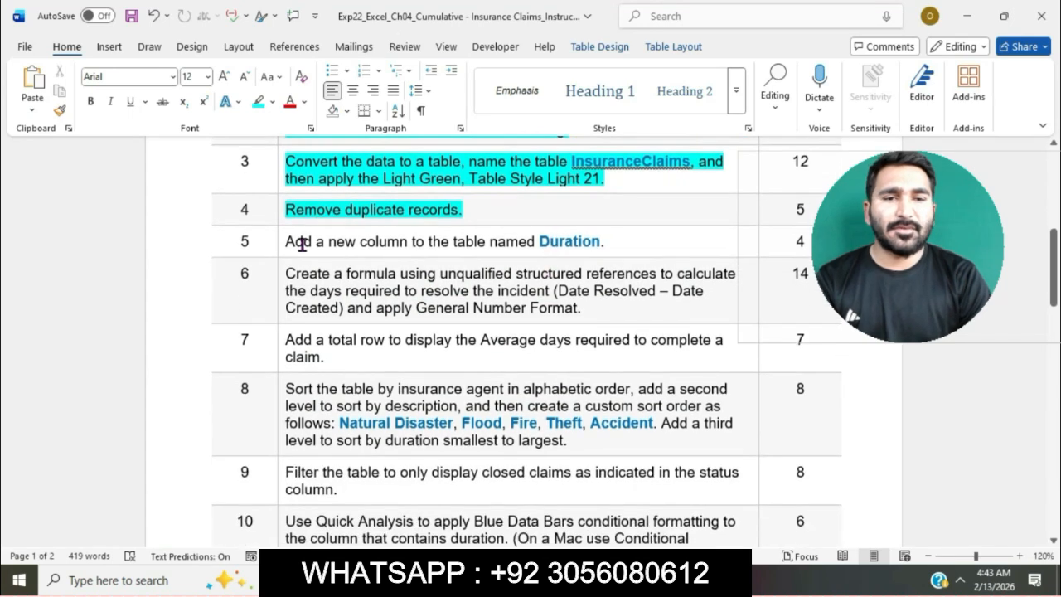
pyautogui.click(280, 241)
pyautogui.click(344, 216)
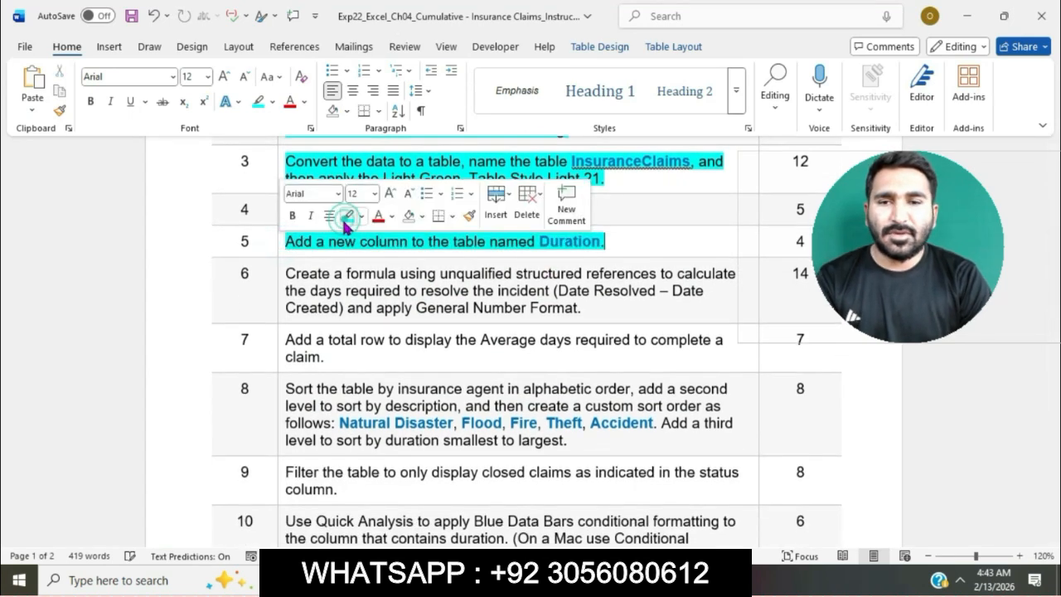
pyautogui.click(327, 240)
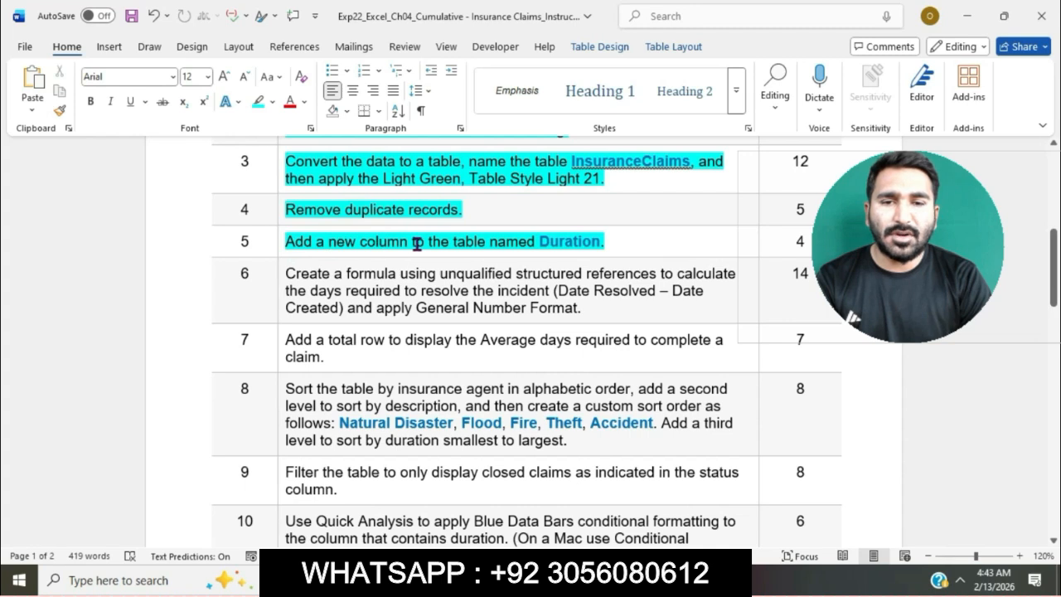
pyautogui.doubleClick(544, 242)
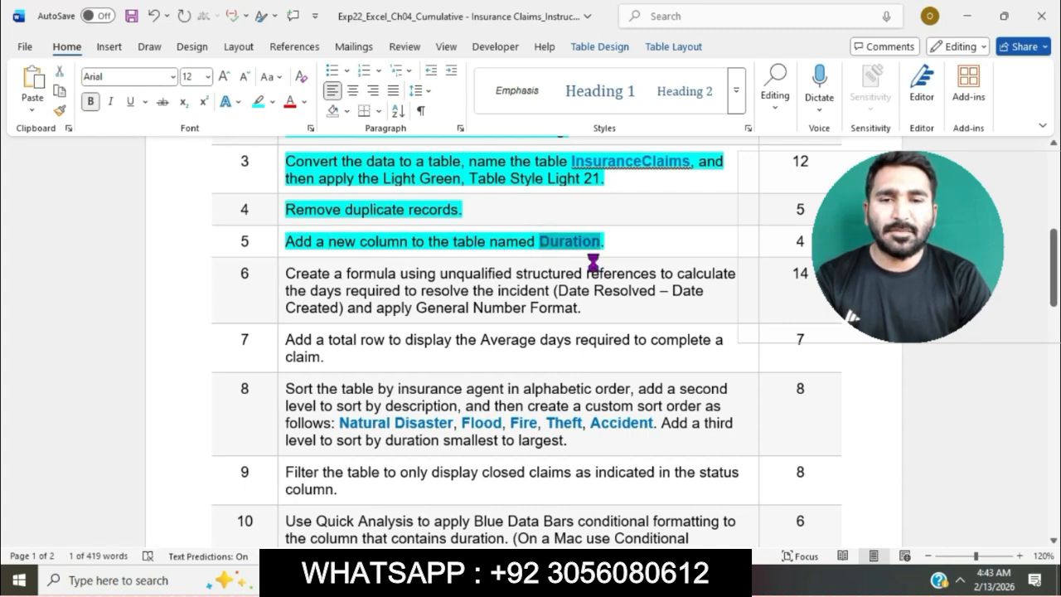
# Step: In the Excel workbook, add a new table column by entering the heading Duration in cell K6
pyautogui.hotkey('alt', 'Tab')
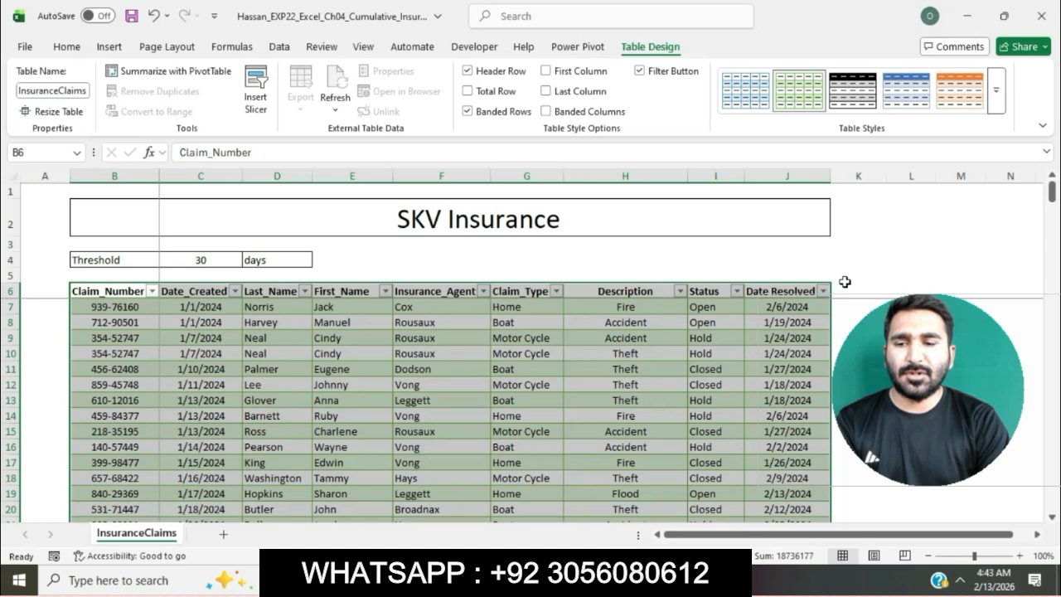
pyautogui.click(845, 286)
pyautogui.click(634, 153)
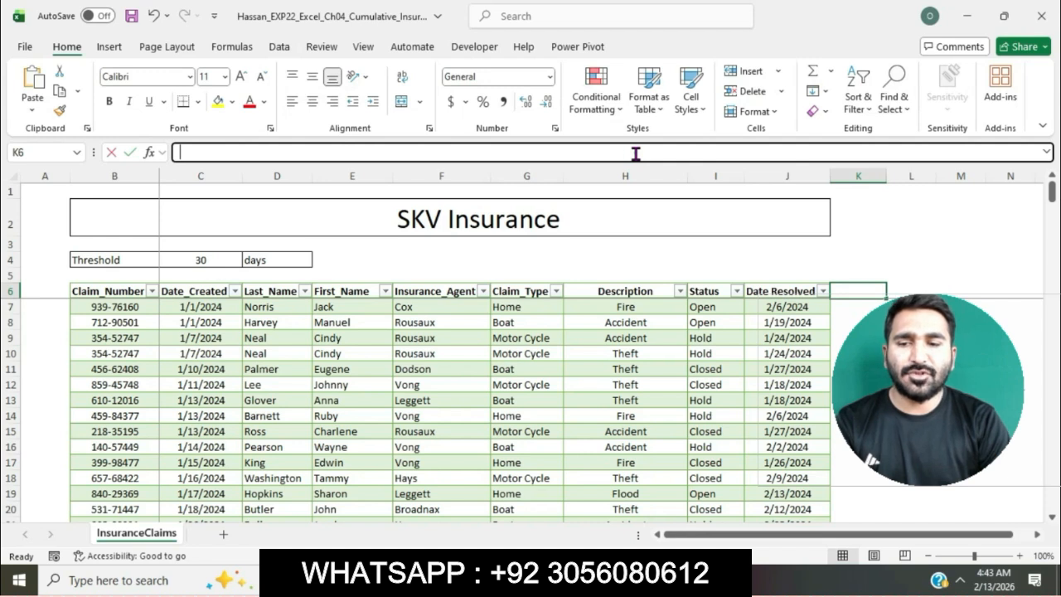
pyautogui.write('Duration')
pyautogui.press('Return')
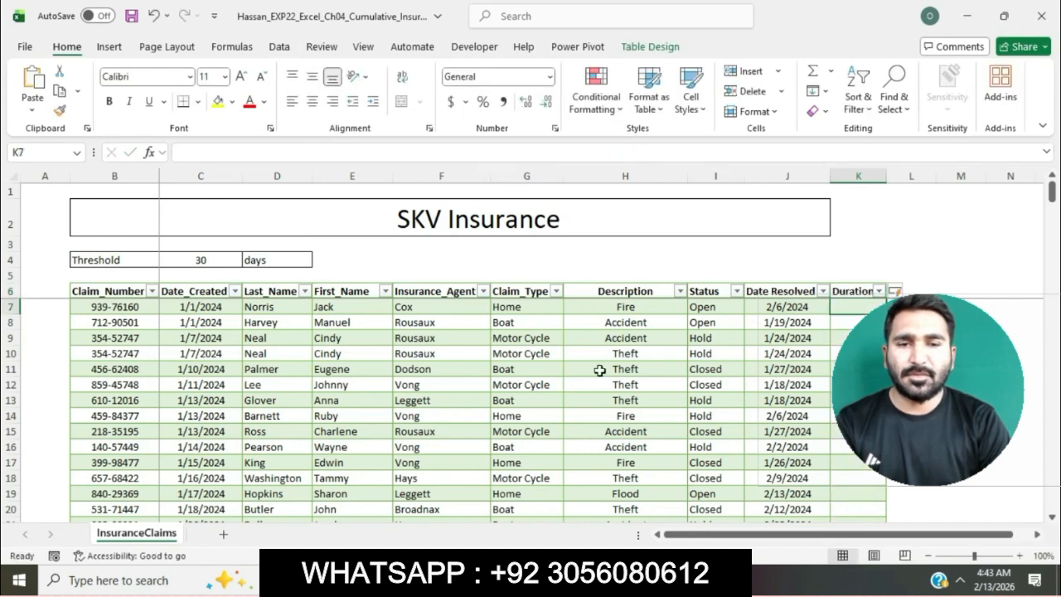
# Step: Highlight the step 6 instruction about the structured-reference formula in turquoise in the Word instructions, and return to the Excel workbook
pyautogui.hotkey('alt', 'Tab')
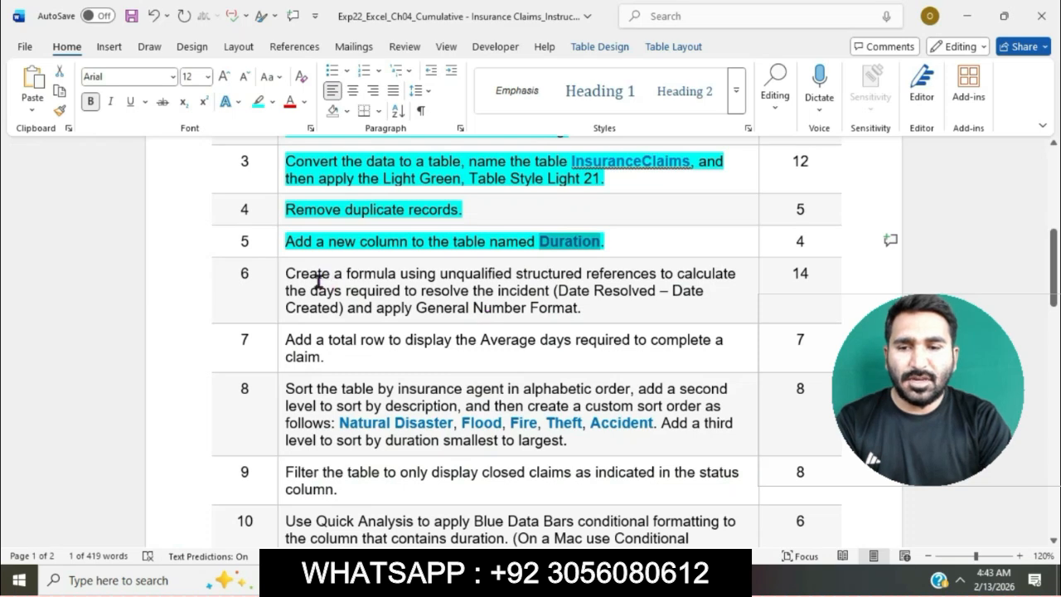
pyautogui.click(278, 279)
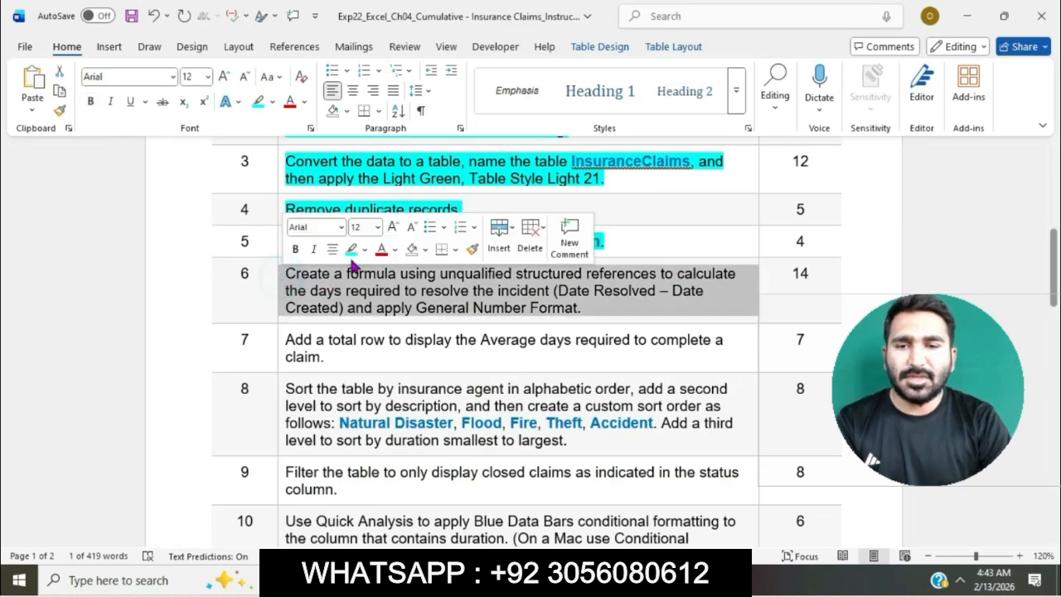
pyautogui.click(352, 253)
pyautogui.click(354, 284)
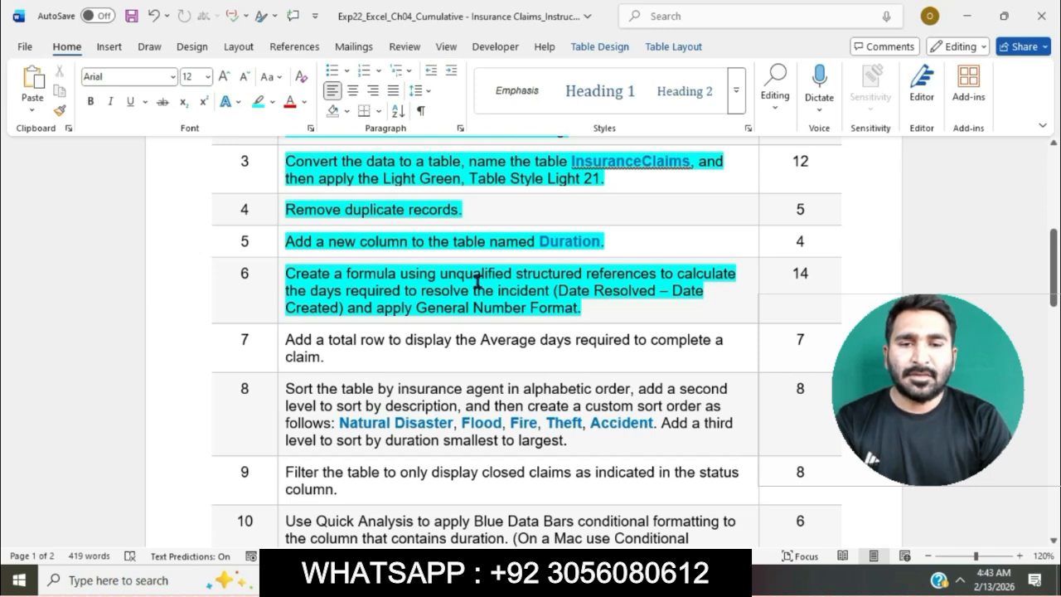
pyautogui.moveTo(294, 275); pyautogui.dragTo(610, 304)
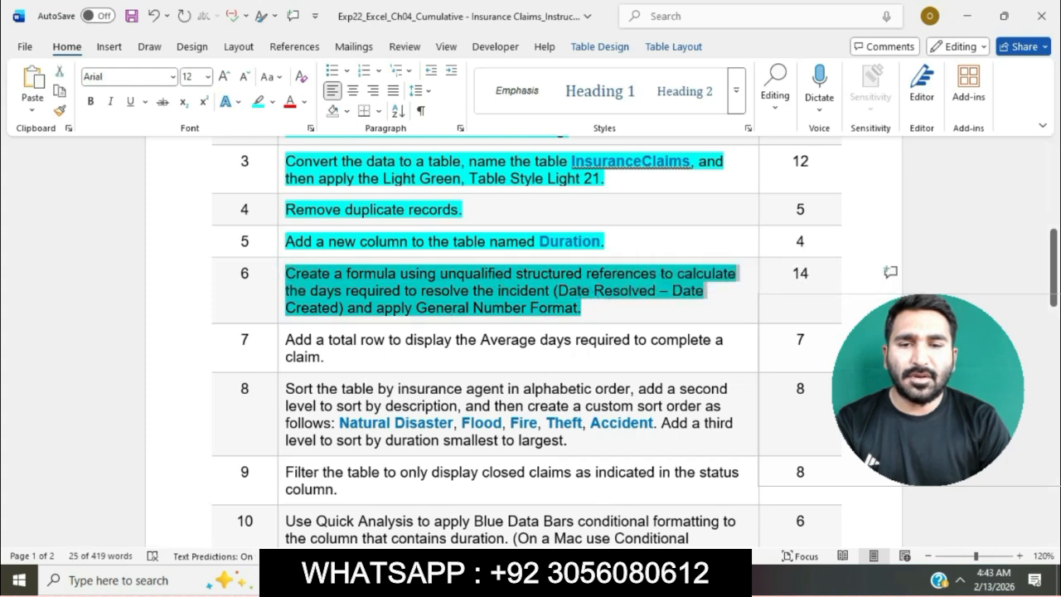
pyautogui.hotkey('alt', 'Tab')
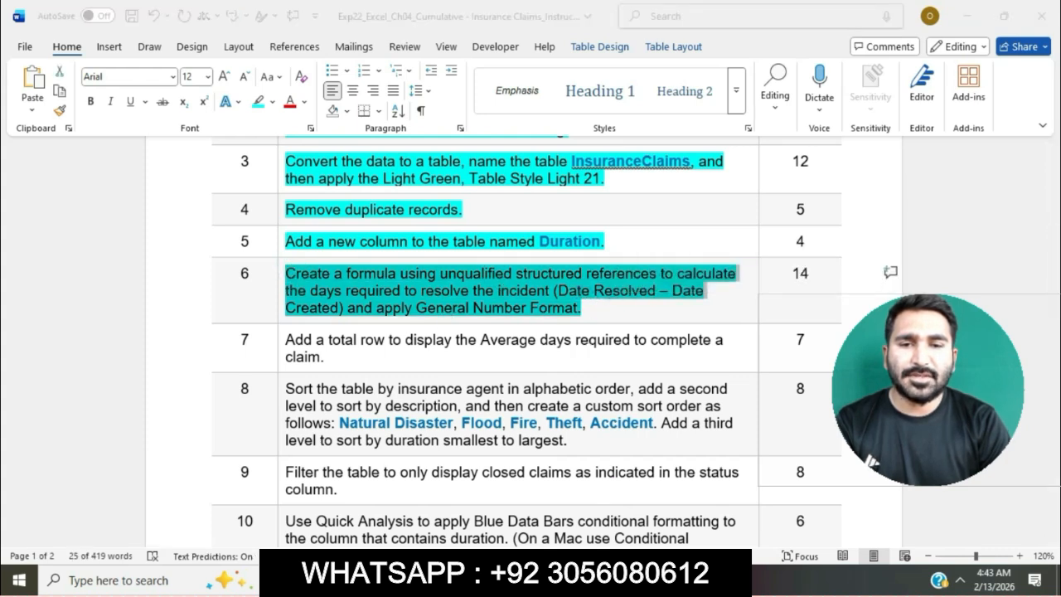
pyautogui.hotkey('alt', 'Tab')
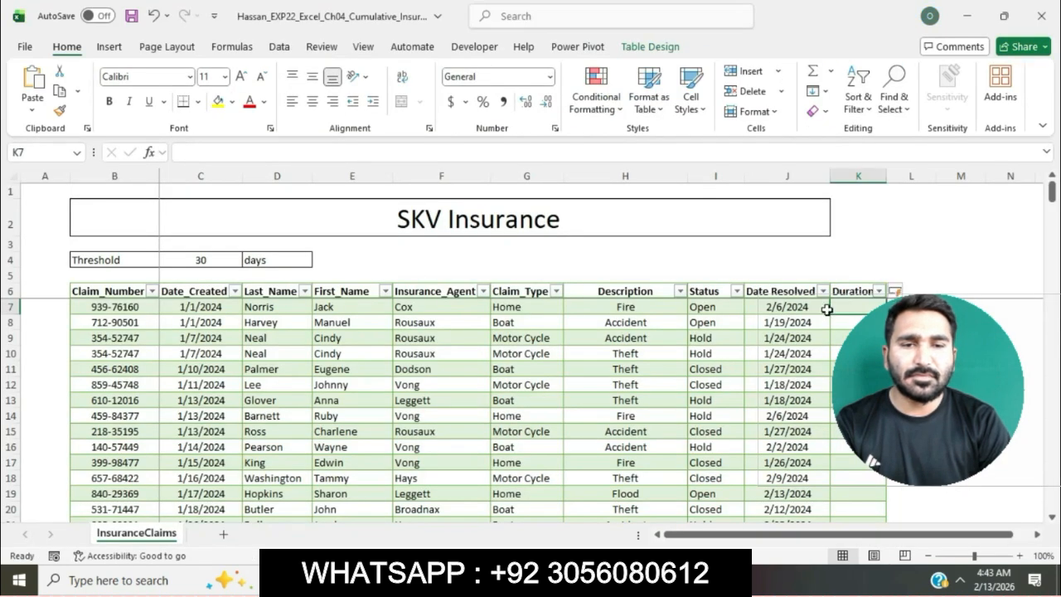
# Step: Enter the structured-reference formula =[@[Date Resolved]]-[@[Date_Created]] in the first data row of the Duration column
pyautogui.write('=')
pyautogui.click(795, 311)
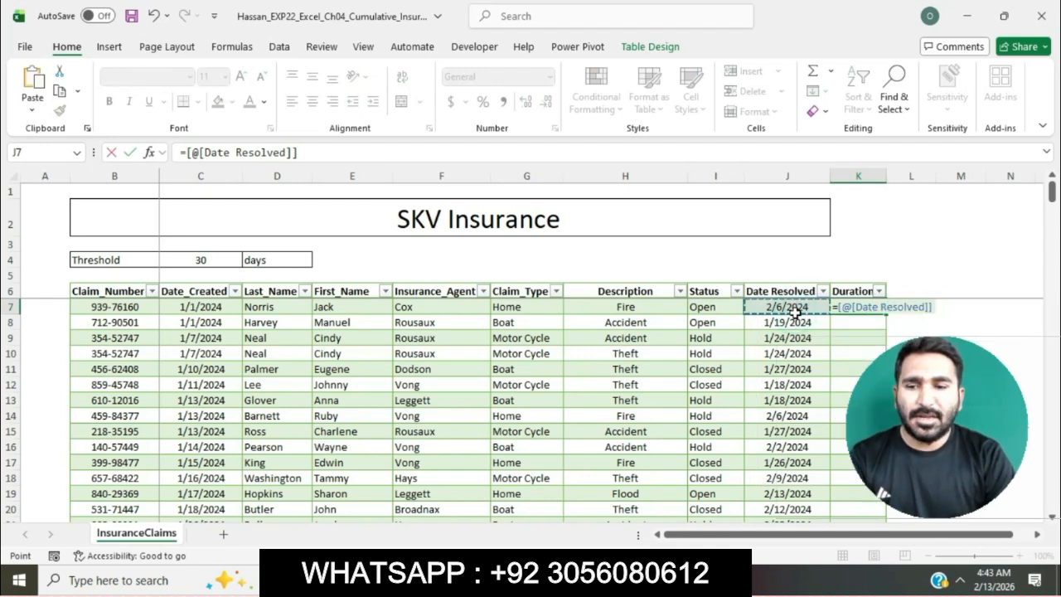
pyautogui.write('-')
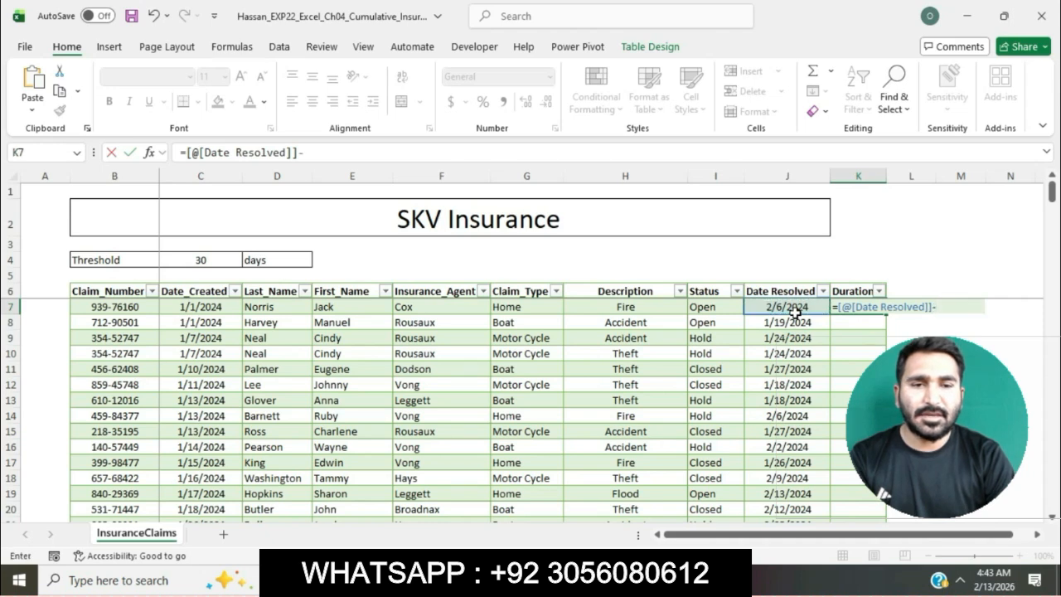
pyautogui.click(215, 306)
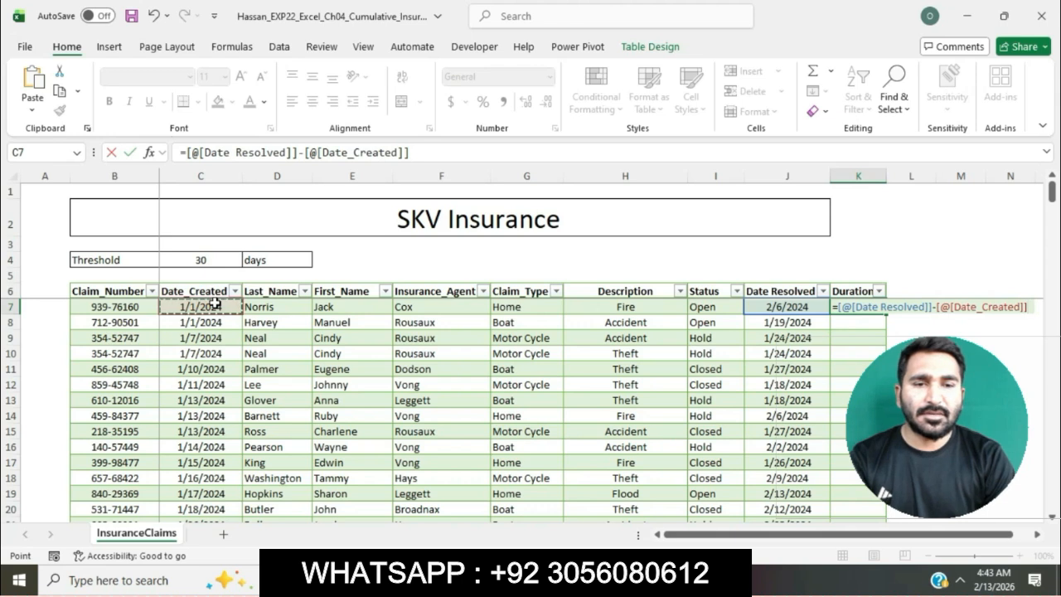
pyautogui.press('Return')
# Step: Select the General Number Format phrase of step 6 in the Word instructions, and apply the General format to the Duration values in Excel
pyautogui.hotkey('alt', 'Tab')
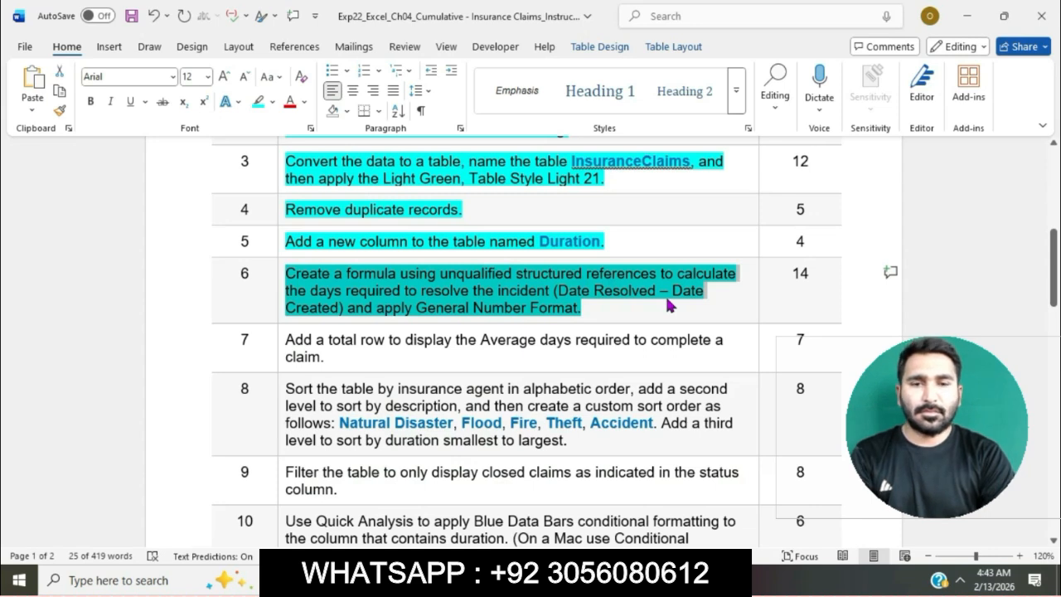
pyautogui.click(370, 312)
pyautogui.moveTo(348, 308); pyautogui.dragTo(581, 309)
pyautogui.hotkey('alt', 'Tab')
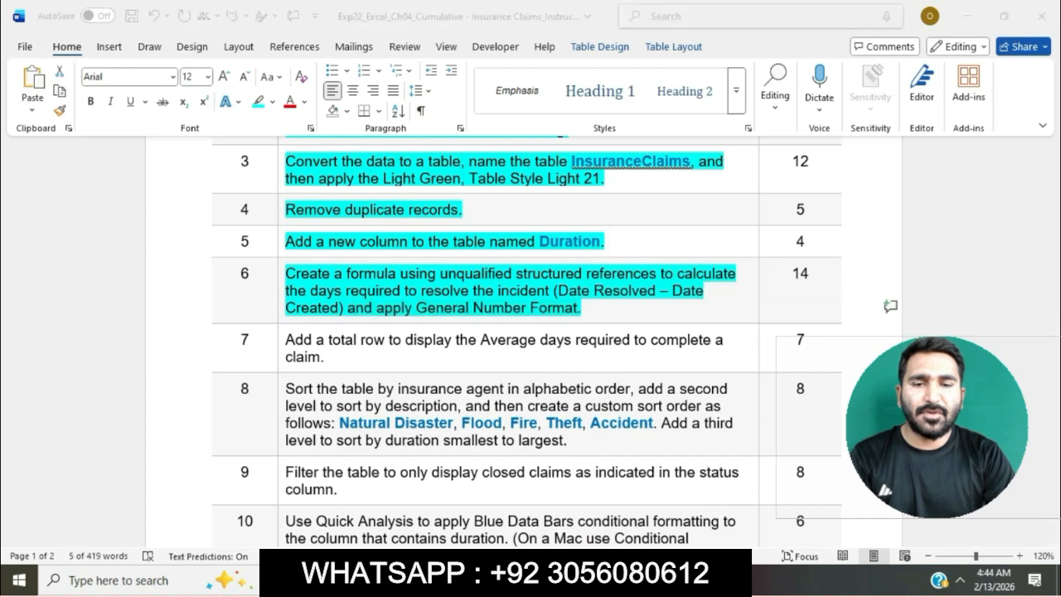
pyautogui.moveTo(865, 309); pyautogui.dragTo(856, 514)
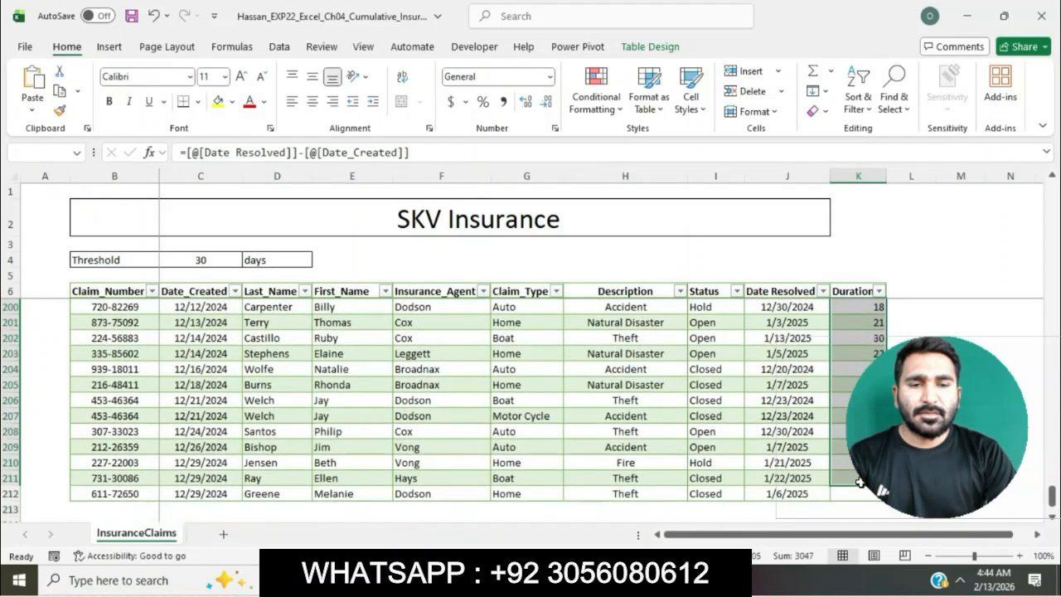
pyautogui.click(555, 130)
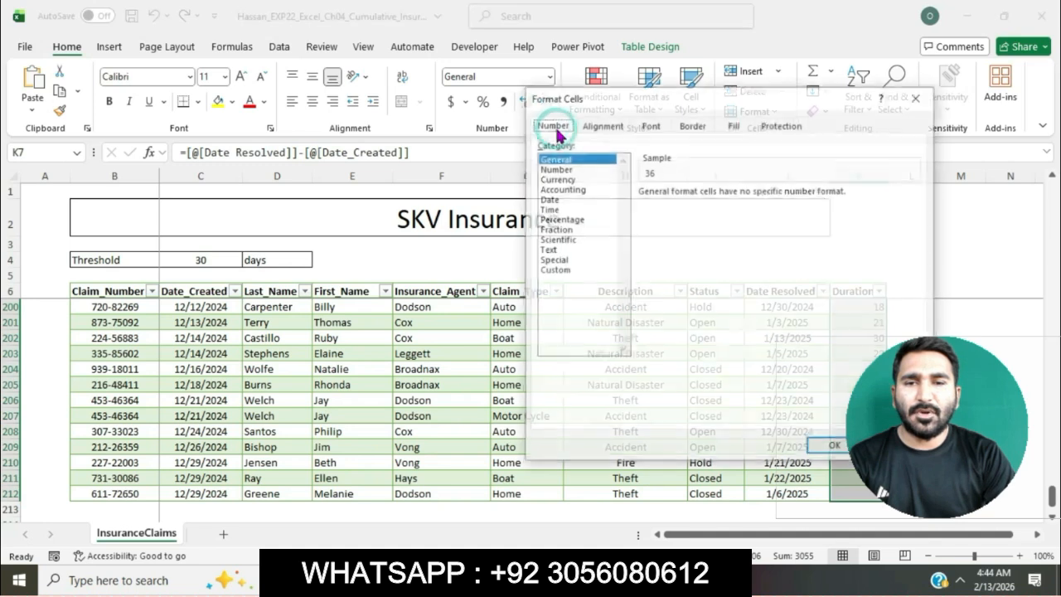
pyautogui.click(835, 446)
# Step: In the Word instructions, highlight the step 7 instruction in turquoise and select its phrase "Add a total row to"
pyautogui.hotkey('alt', 'Tab')
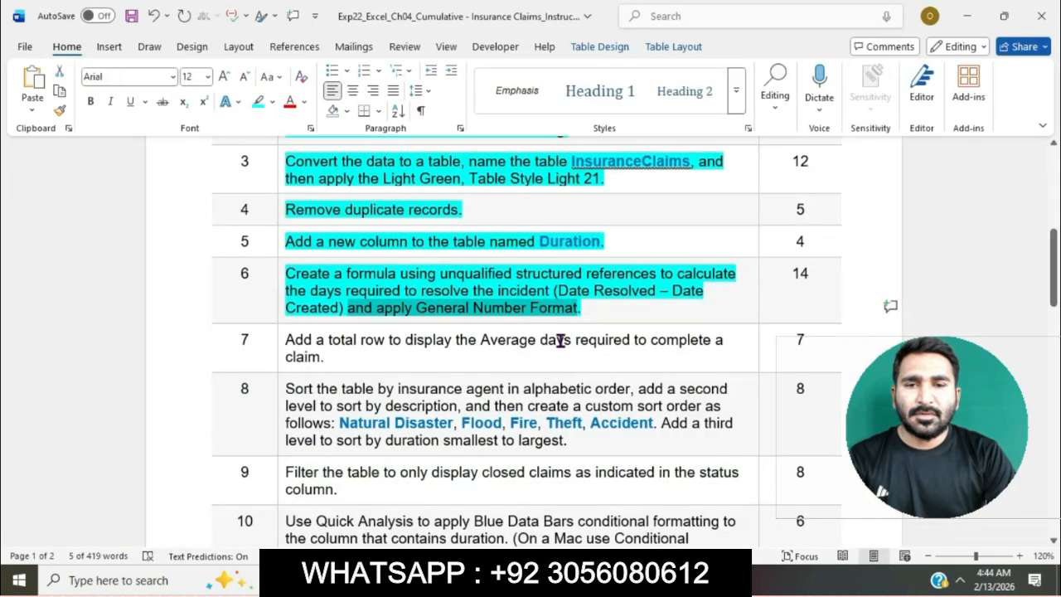
pyautogui.scroll(-1, 540, 276)
pyautogui.scroll(-2, 541, 284)
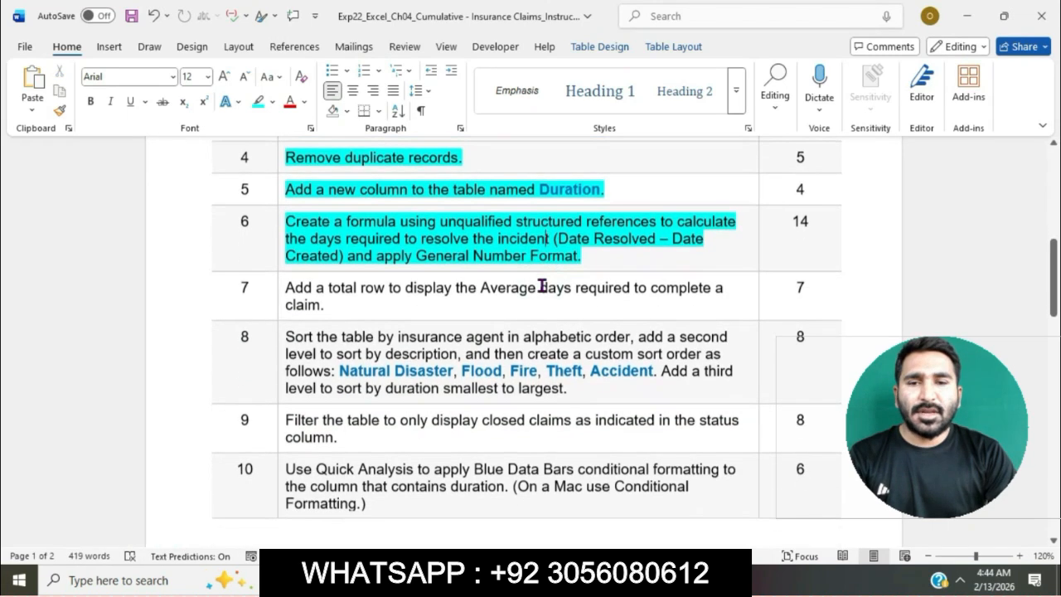
pyautogui.click(277, 268)
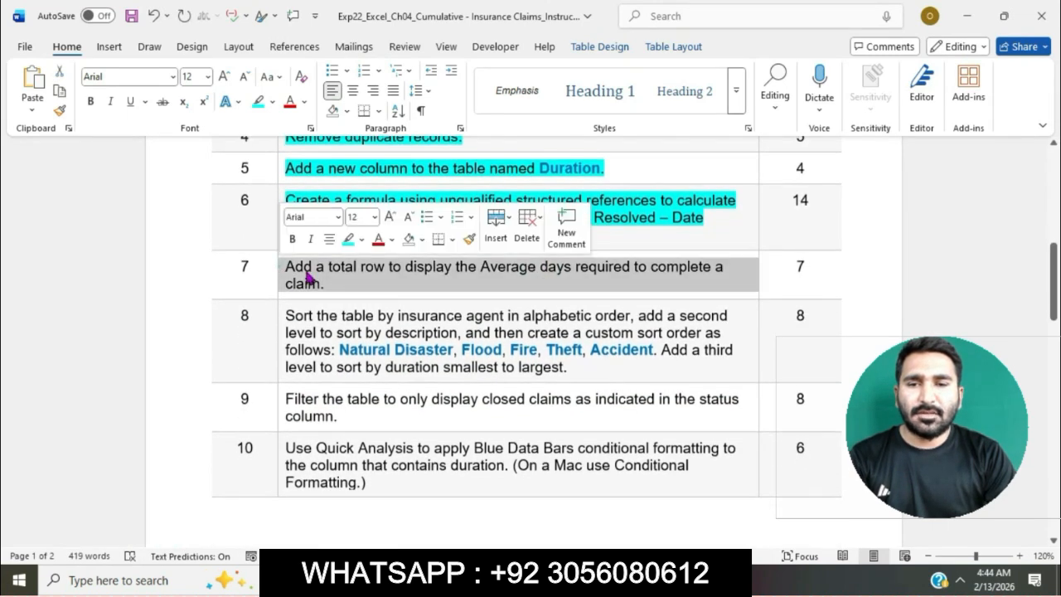
pyautogui.click(349, 239)
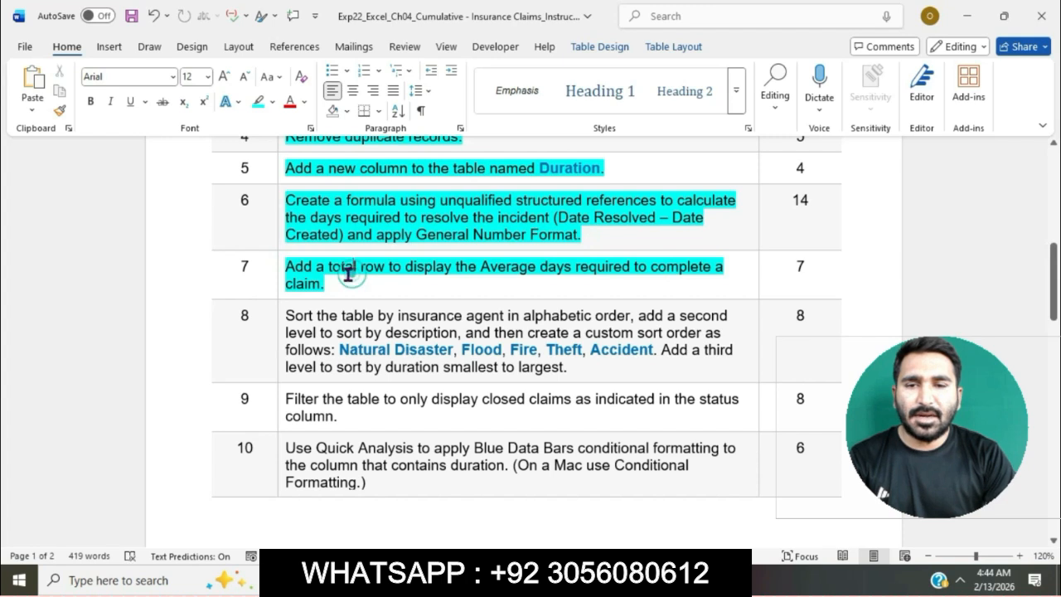
pyautogui.click(355, 273)
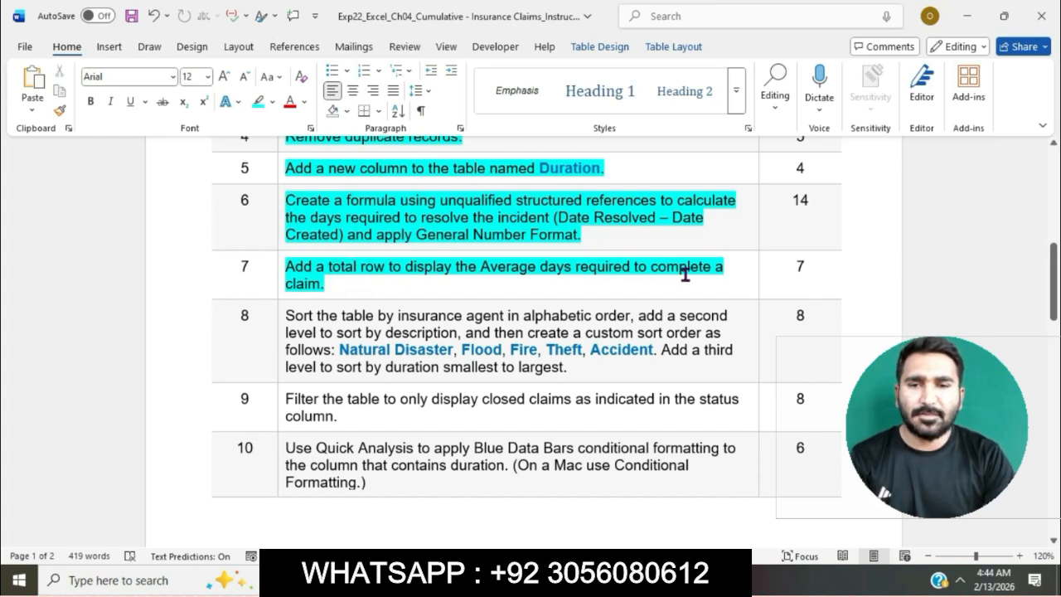
pyautogui.doubleClick(292, 267)
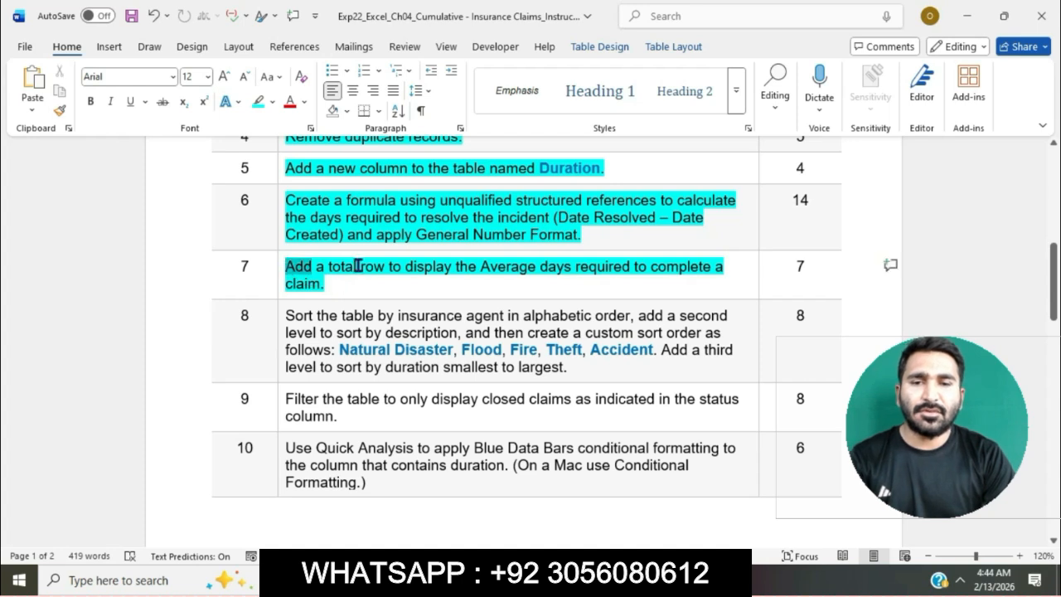
pyautogui.moveTo(358, 266); pyautogui.dragTo(403, 269)
# Step: Switch to the Excel workbook and add a total row to the InsuranceClaims table
pyautogui.click(570, 580)
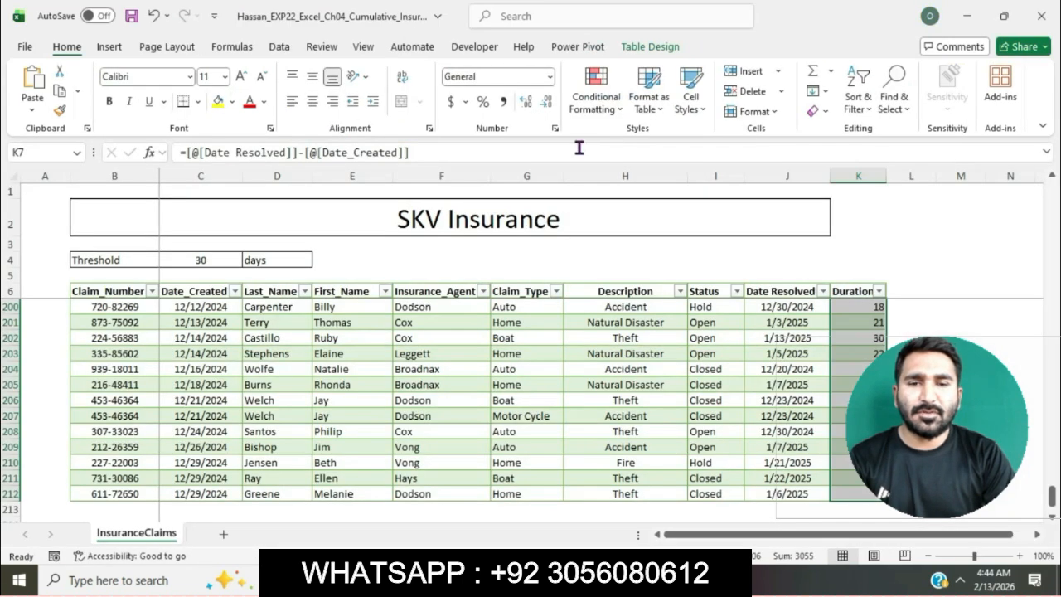
pyautogui.click(668, 50)
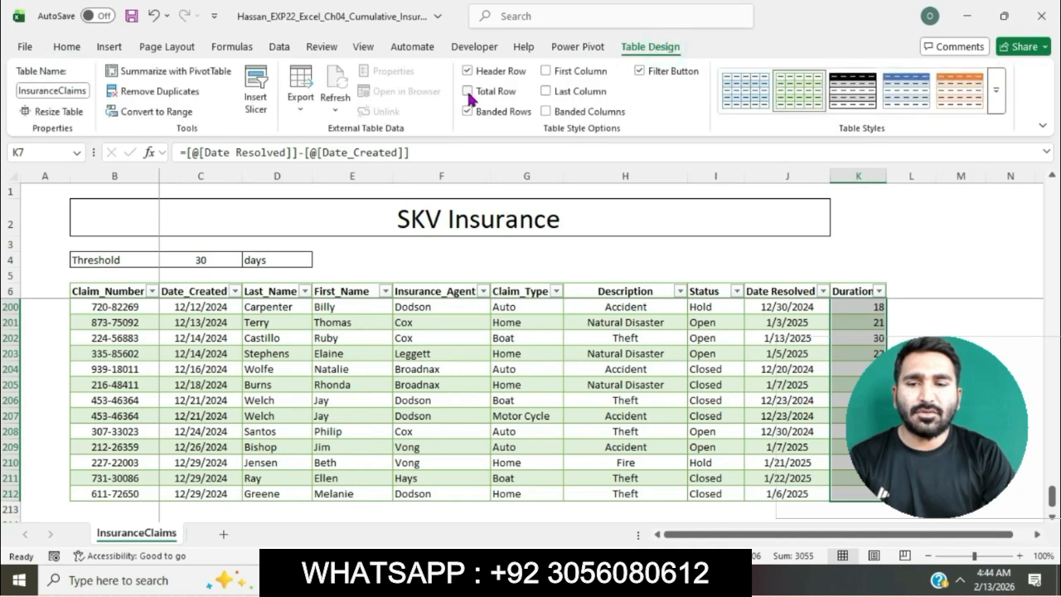
pyautogui.click(468, 91)
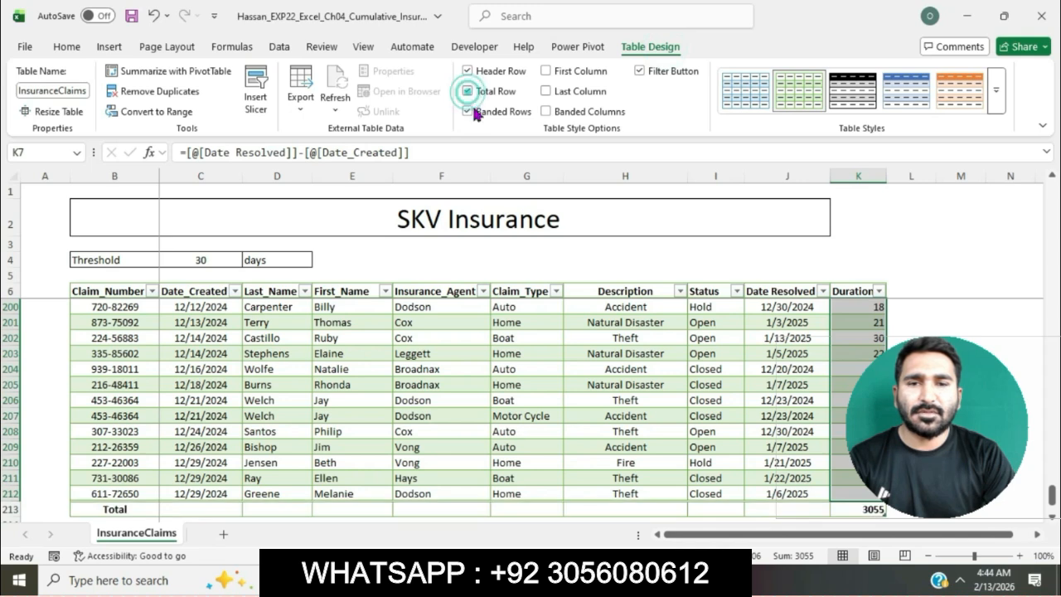
pyautogui.click(566, 367)
pyautogui.scroll(-1, 566, 367)
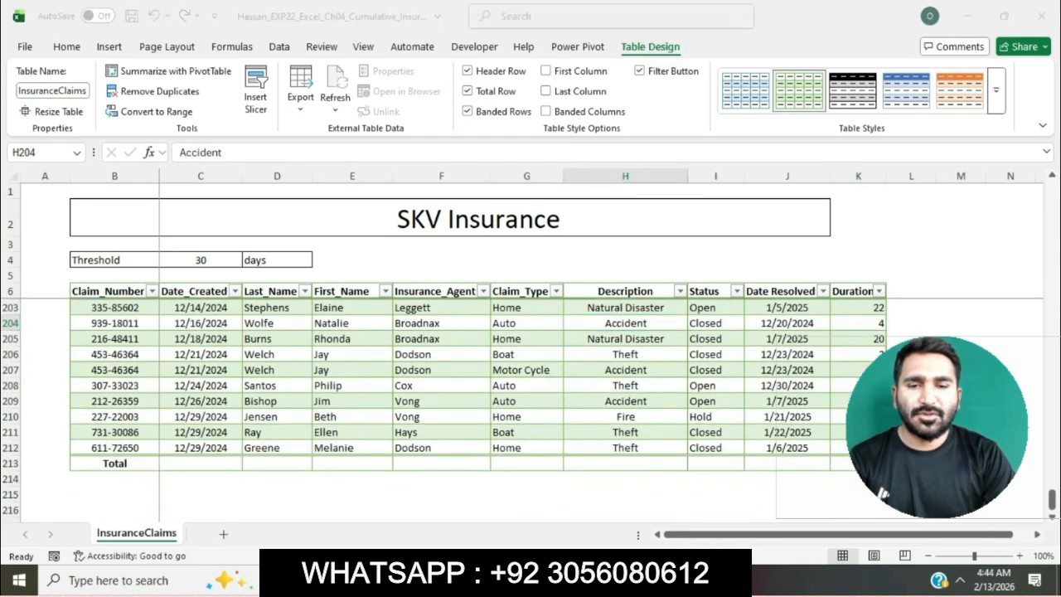
# Step: Select the Average days phrase of step 7 in the Word instructions, and set the Duration total to Average in Excel
pyautogui.hotkey('alt', 'Tab')
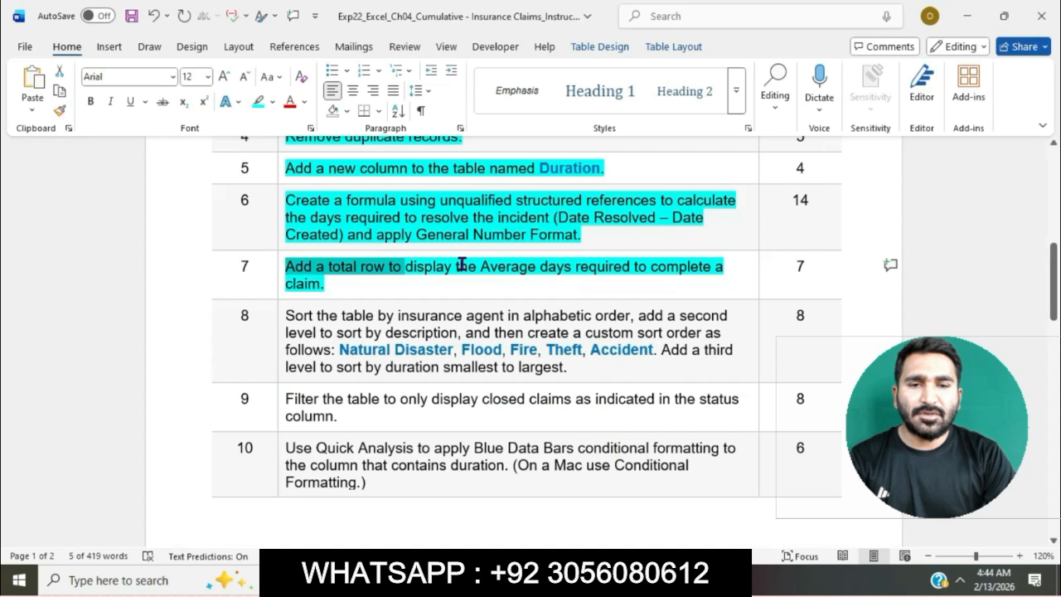
pyautogui.moveTo(426, 266); pyautogui.dragTo(691, 284)
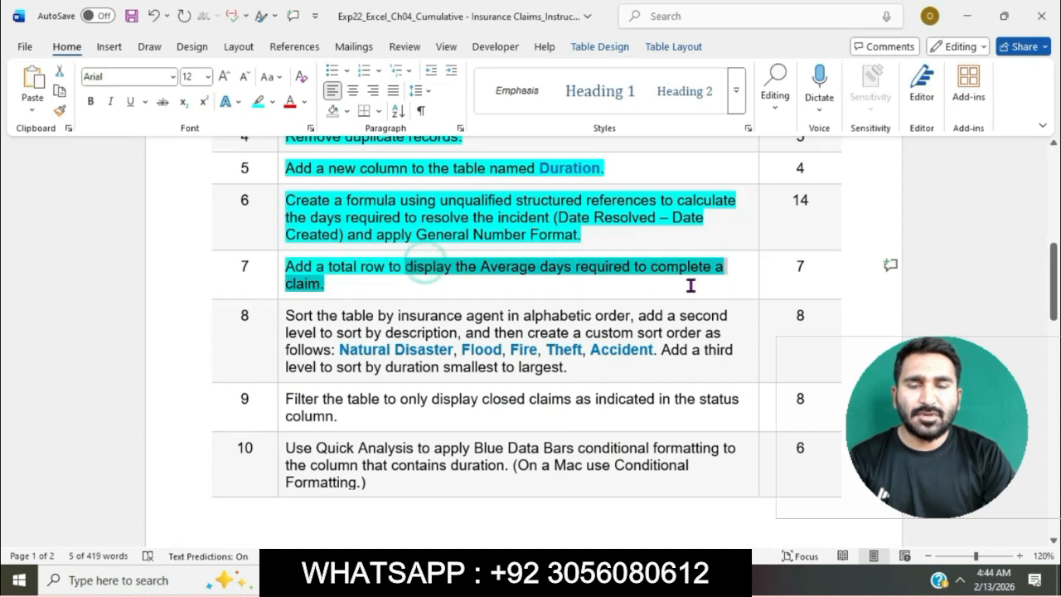
pyautogui.hotkey('alt', 'Tab')
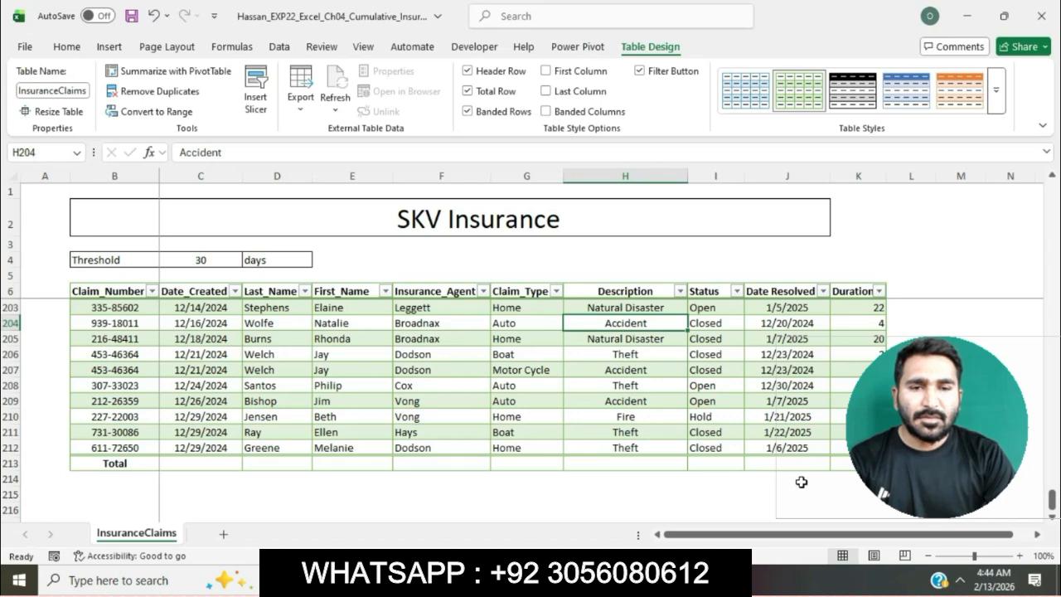
pyautogui.click(849, 462)
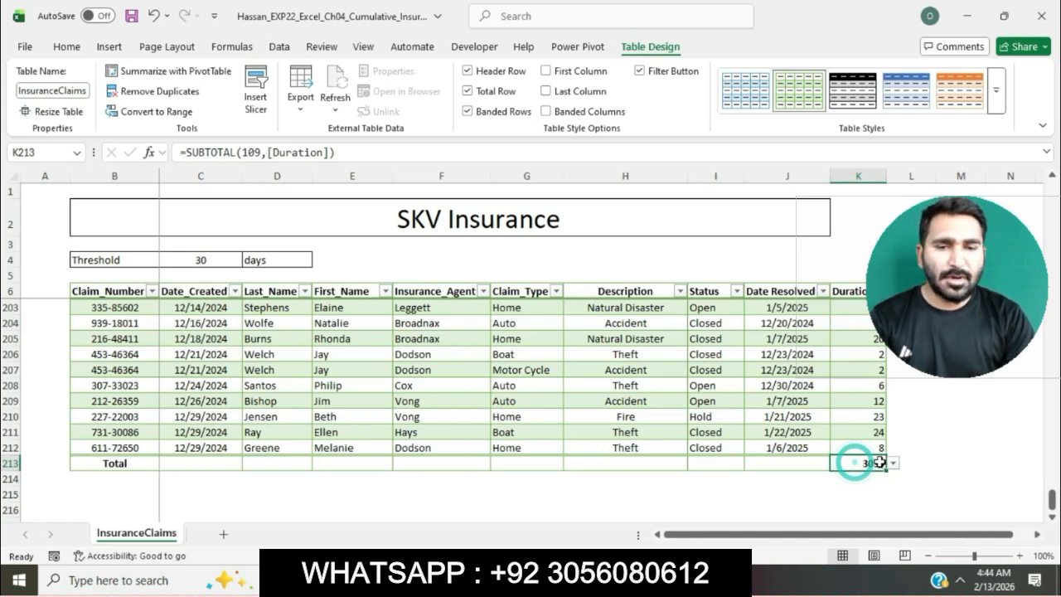
pyautogui.click(892, 463)
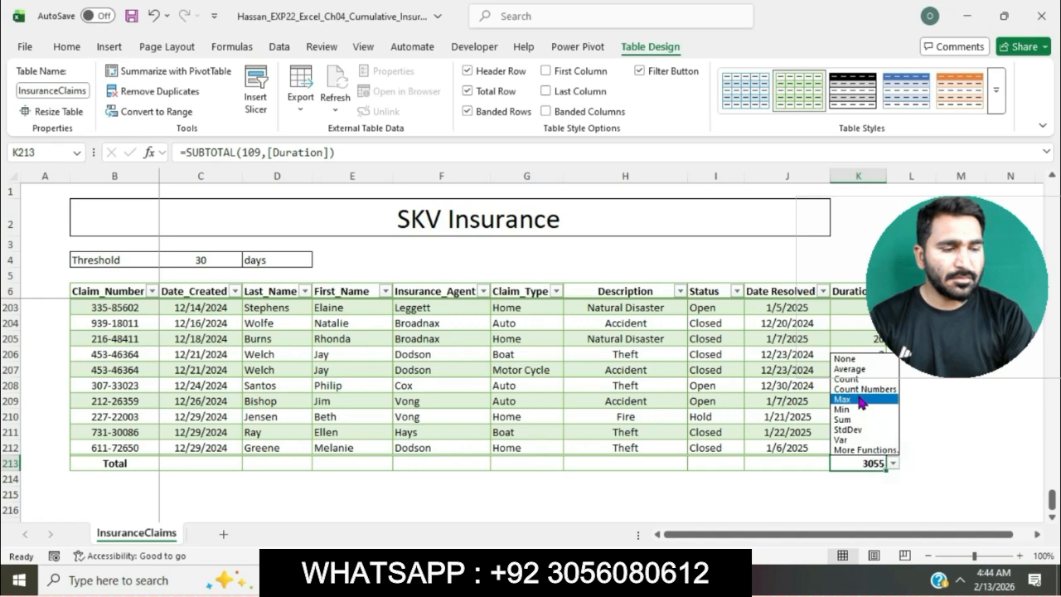
pyautogui.click(850, 369)
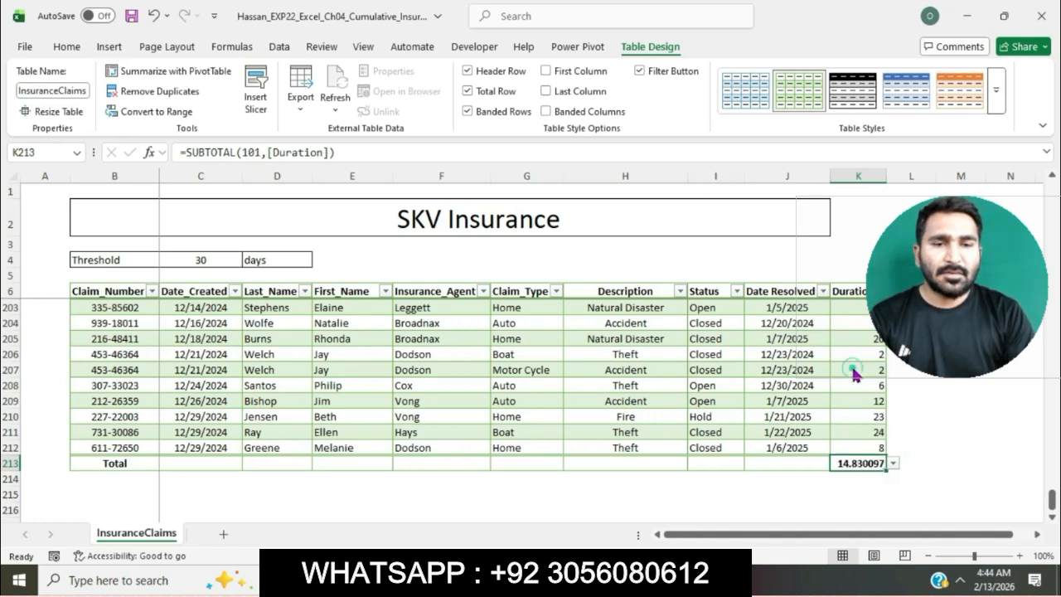
# Step: In the Word instructions, highlight the remaining rows from step 8 through Total Points in turquoise
pyautogui.hotkey('alt', 'Tab')
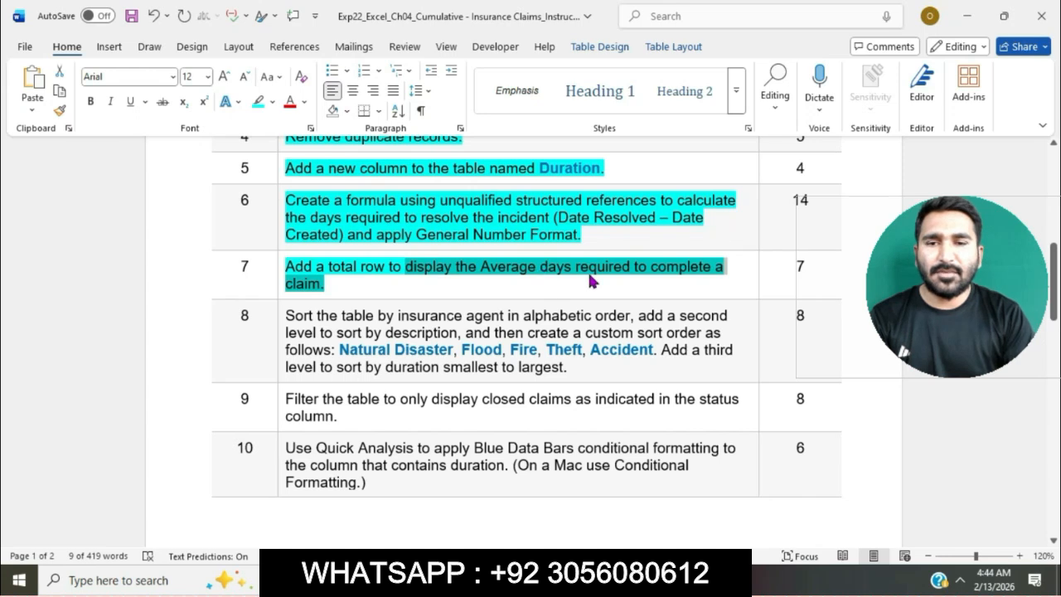
pyautogui.click(525, 324)
pyautogui.scroll(-1, 525, 314)
pyautogui.moveTo(276, 259); pyautogui.dragTo(365, 541)
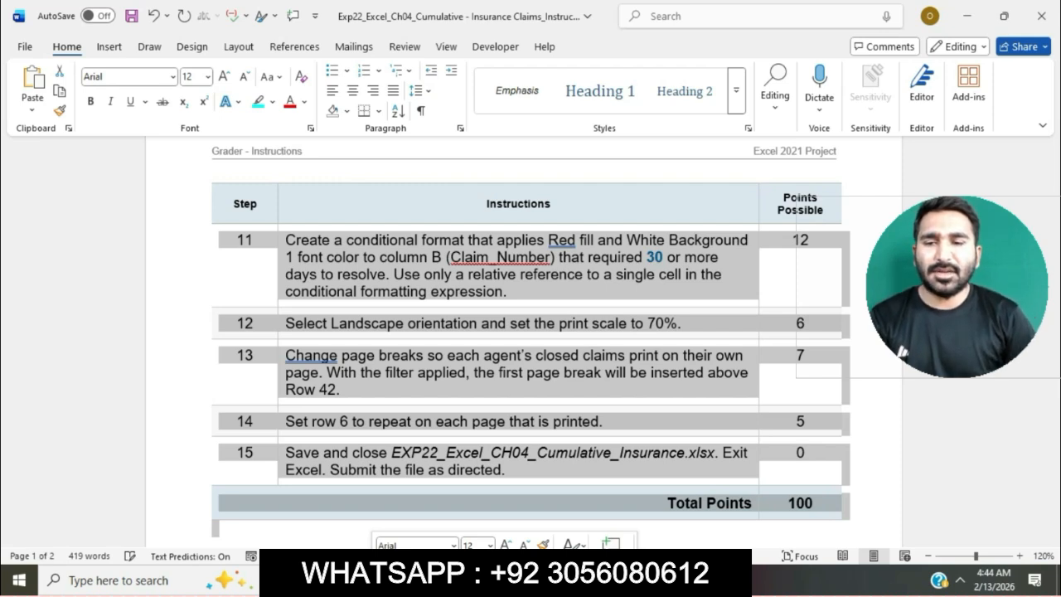
pyautogui.scroll(-1, 486, 511)
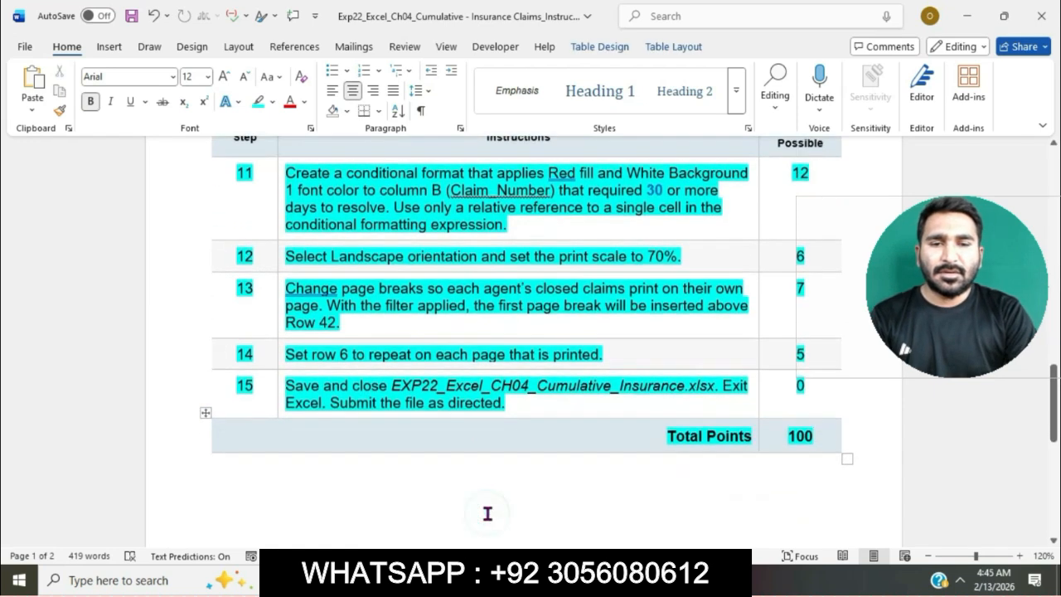
pyautogui.scroll(1, 487, 513)
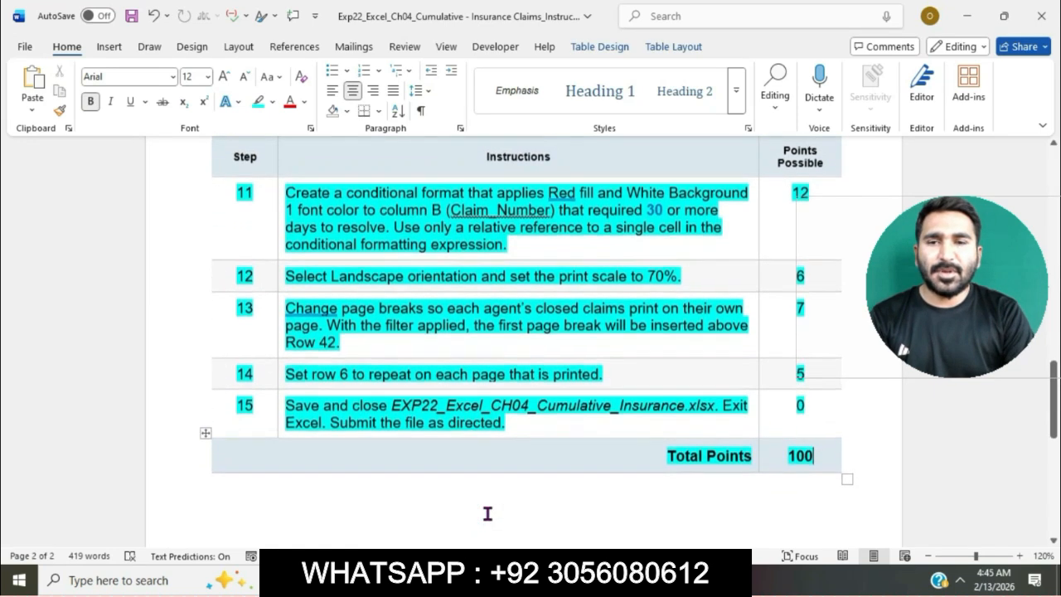
pyautogui.scroll(10, 487, 513)
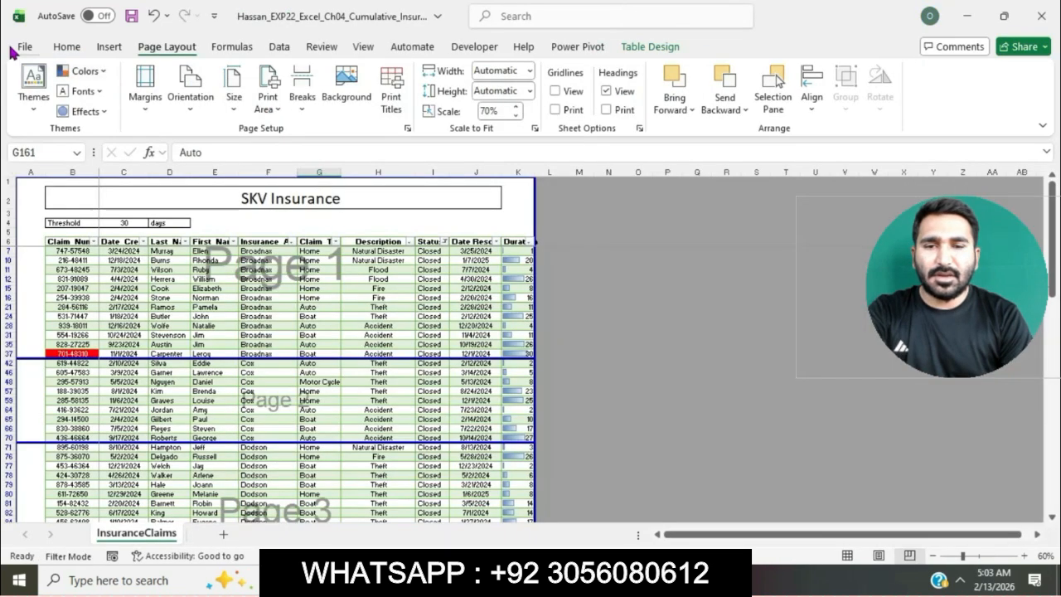
# Step: Save a copy of the finished Excel workbook to the Desktop under its existing file name
pyautogui.click(13, 49)
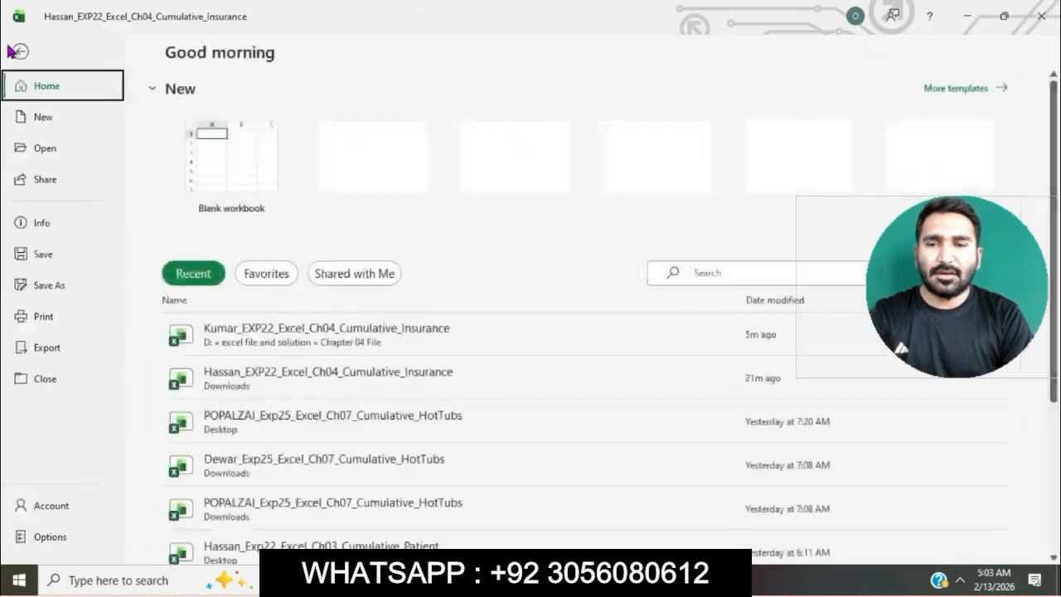
pyautogui.click(60, 284)
pyautogui.click(220, 421)
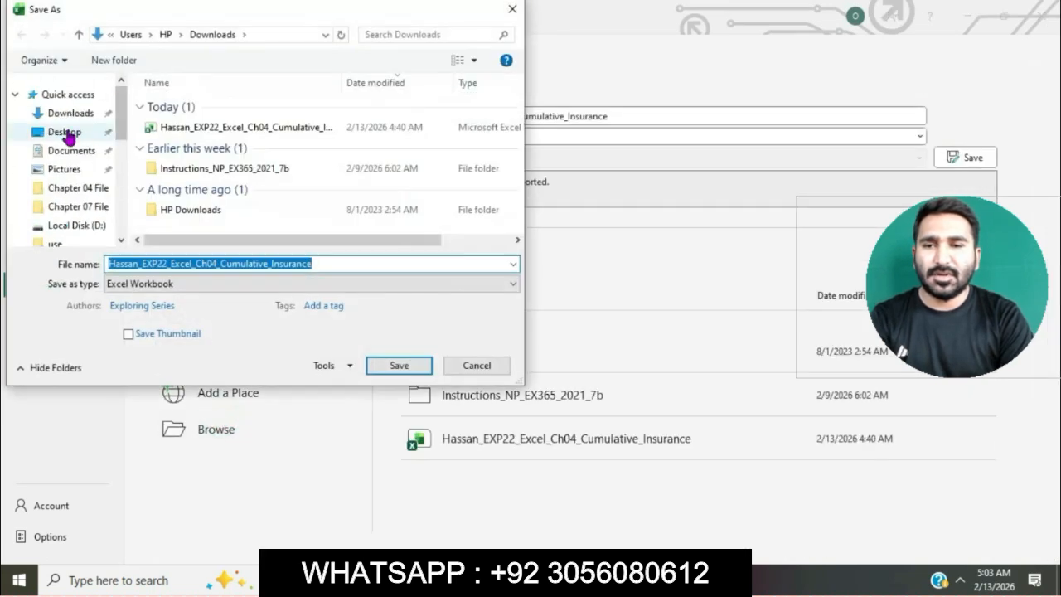
pyautogui.click(65, 132)
pyautogui.click(396, 364)
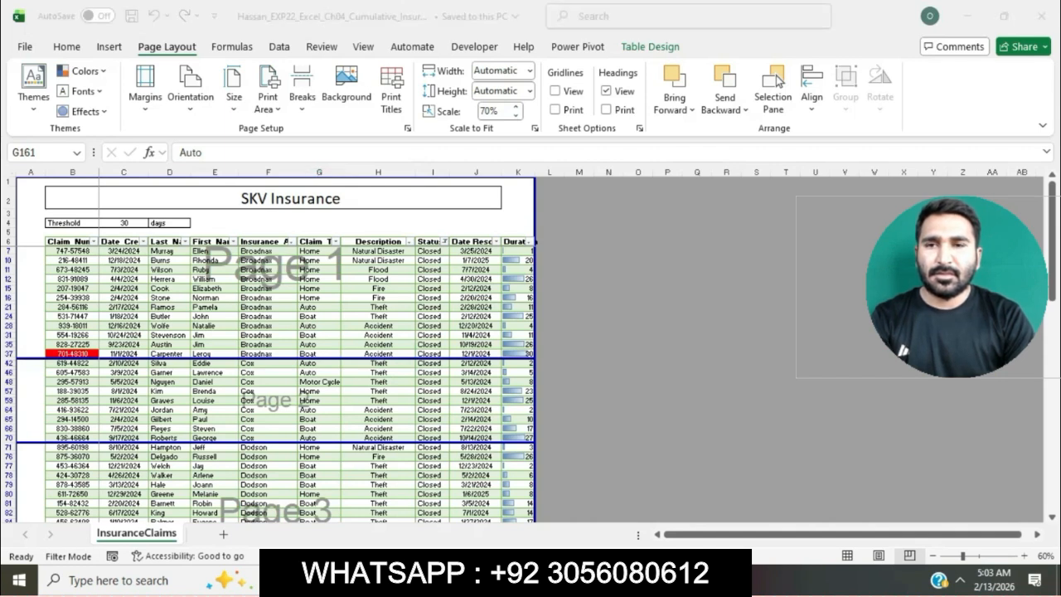
# Step: Switch to Office Grader in Chrome, close the Download Starting Materials dialog, and choose the completed workbook from the Desktop for upload
pyautogui.click(546, 518)
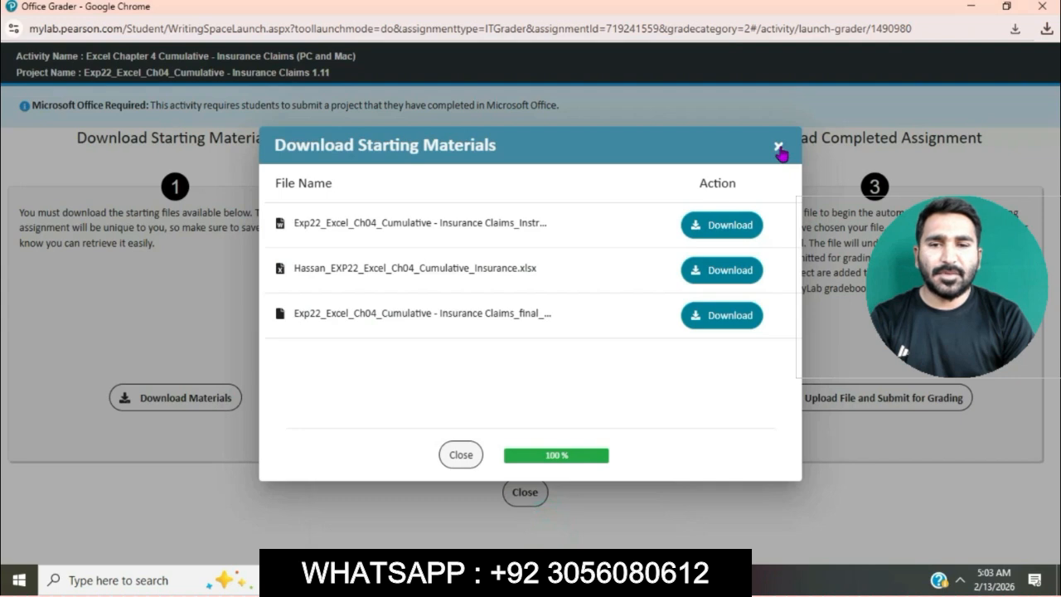
pyautogui.click(779, 149)
pyautogui.click(835, 400)
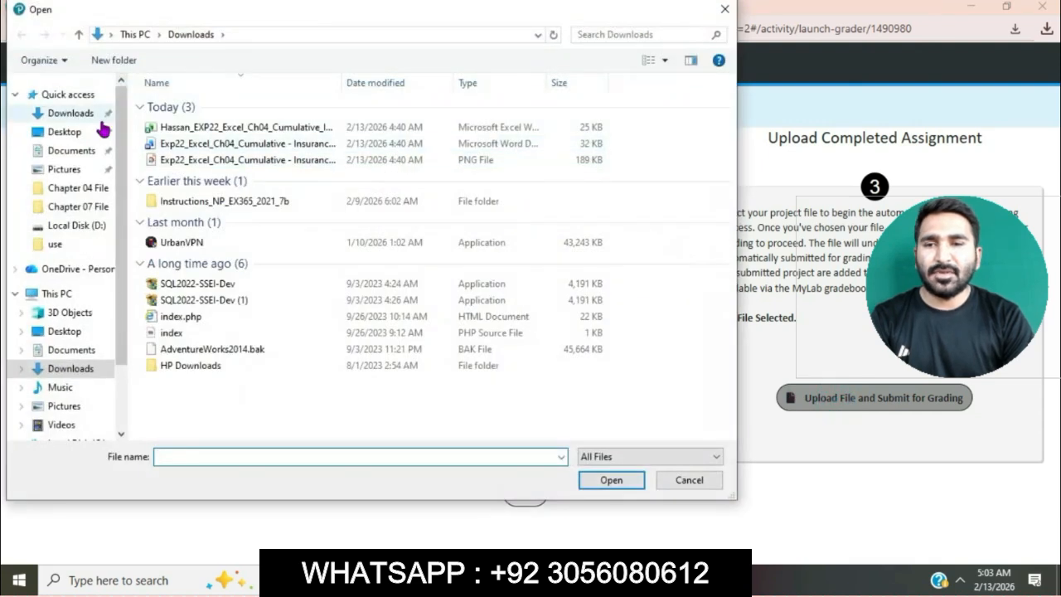
pyautogui.click(88, 133)
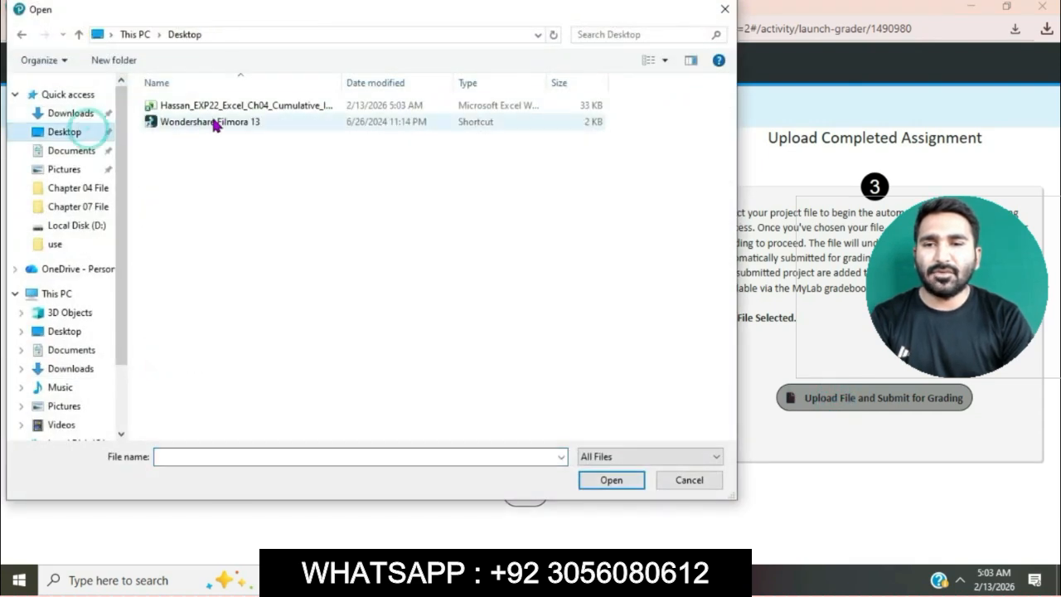
pyautogui.click(230, 108)
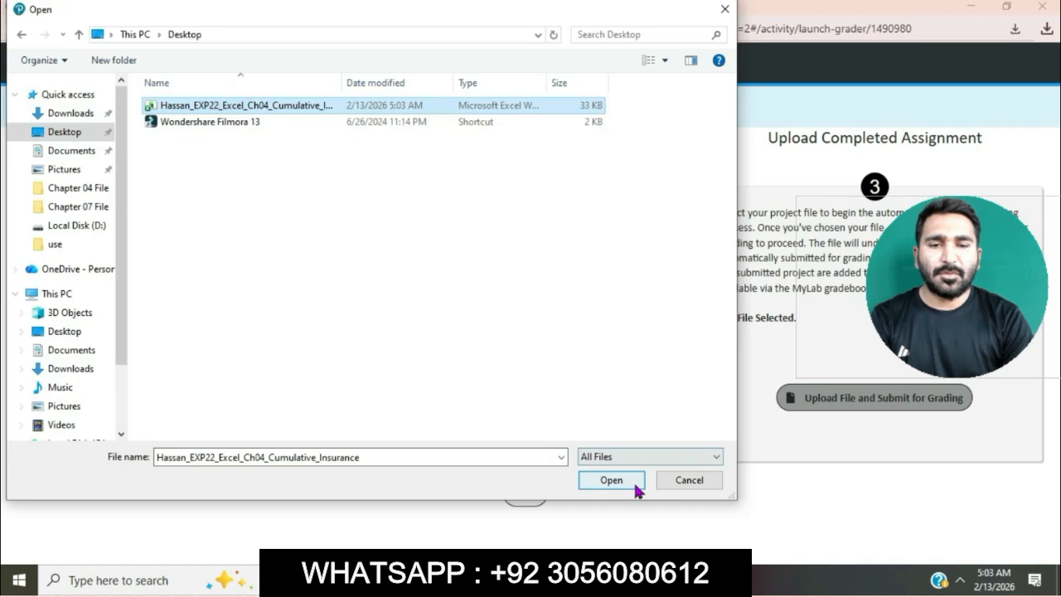
pyautogui.click(635, 485)
# Step: Upload the chosen workbook, submit it for grading, and dismiss the submission dialog
pyautogui.click(801, 399)
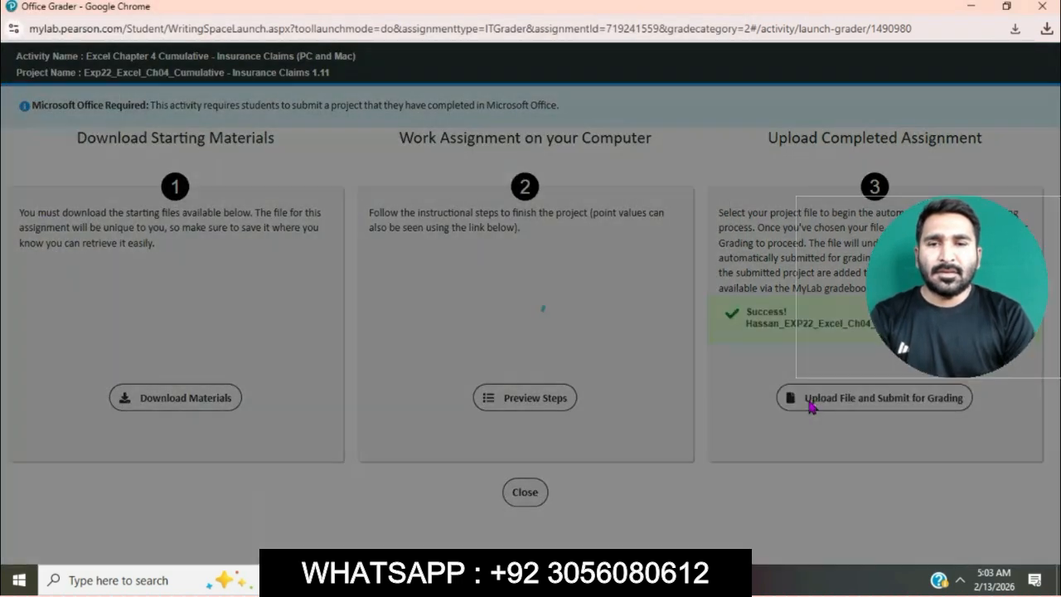
pyautogui.click(811, 401)
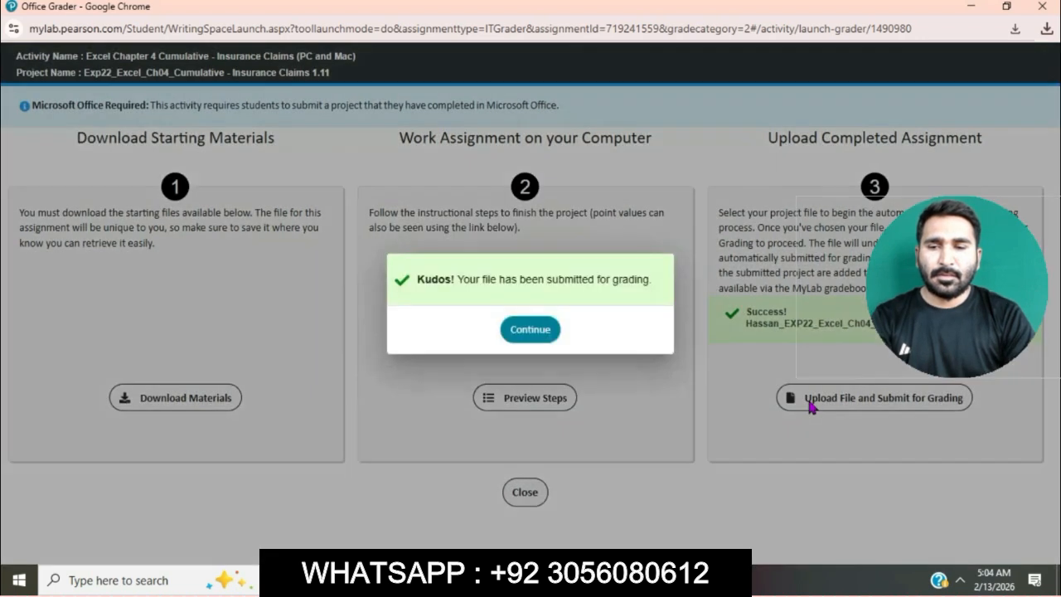
pyautogui.click(530, 329)
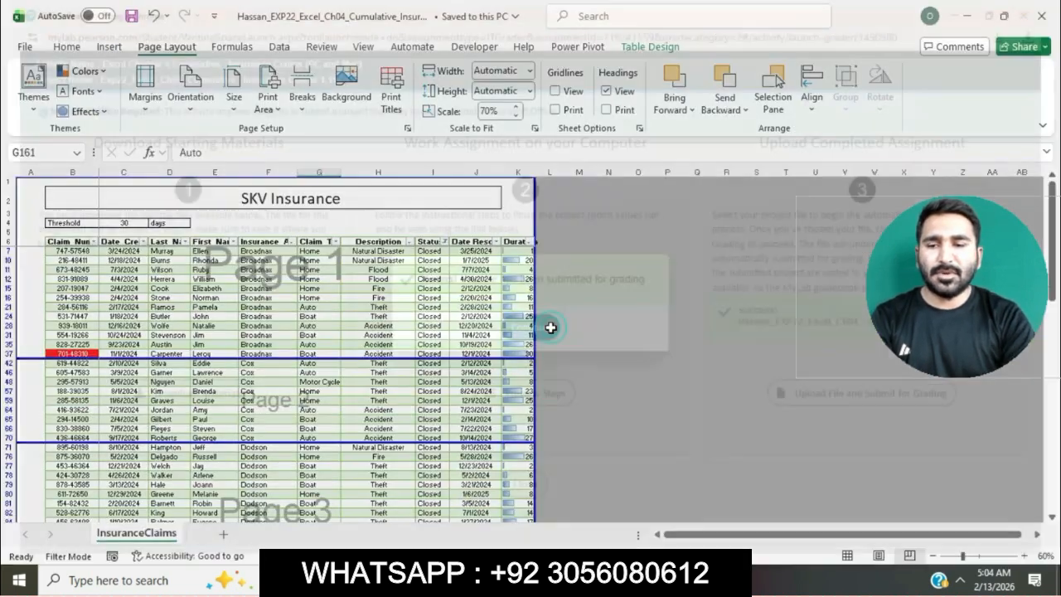